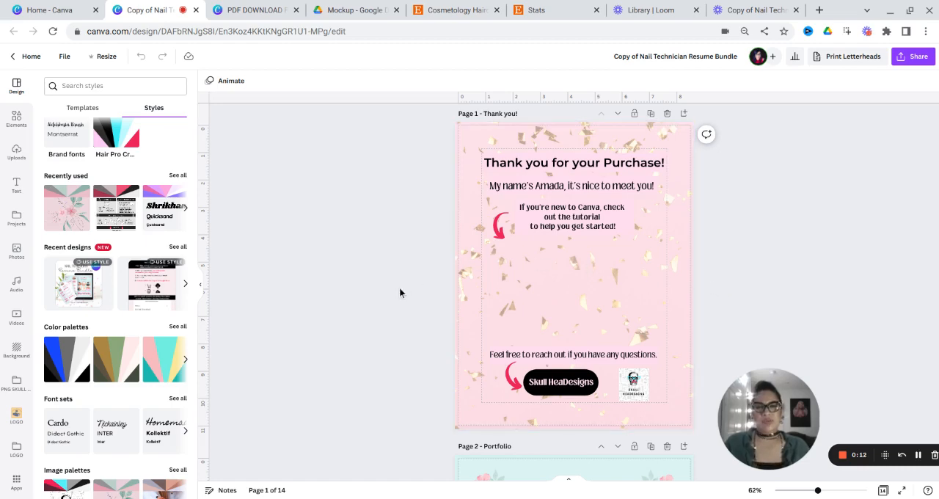
- Select the light teal background shape on the page 2 portfolio and show its fill color options
scroll(399, 292, "down", 5)
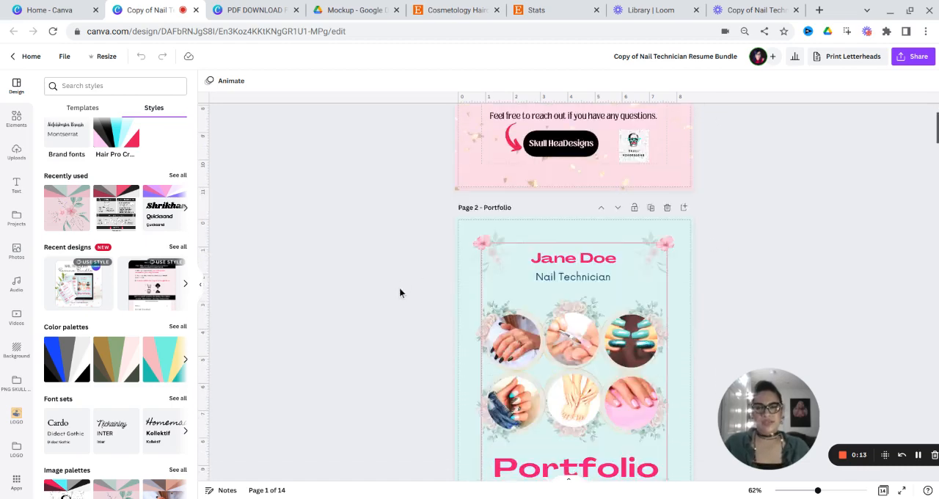
scroll(401, 292, "down", 1)
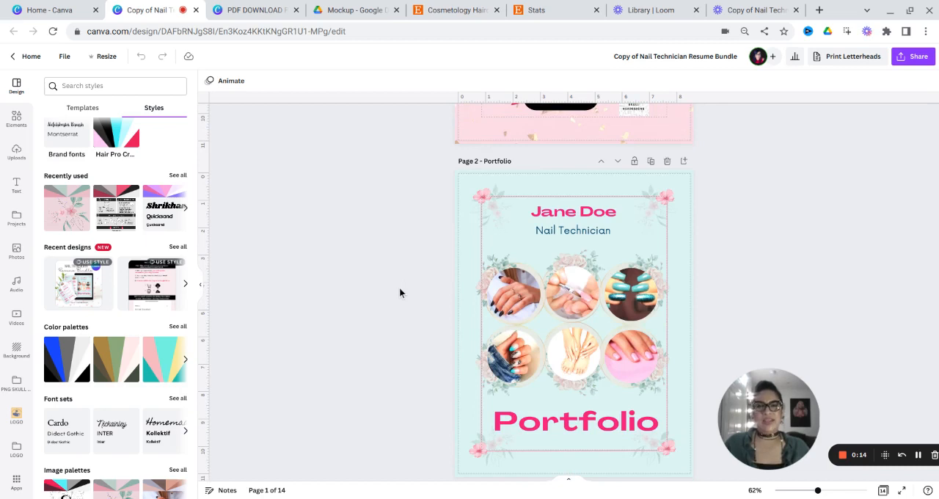
scroll(400, 293, "down", 1)
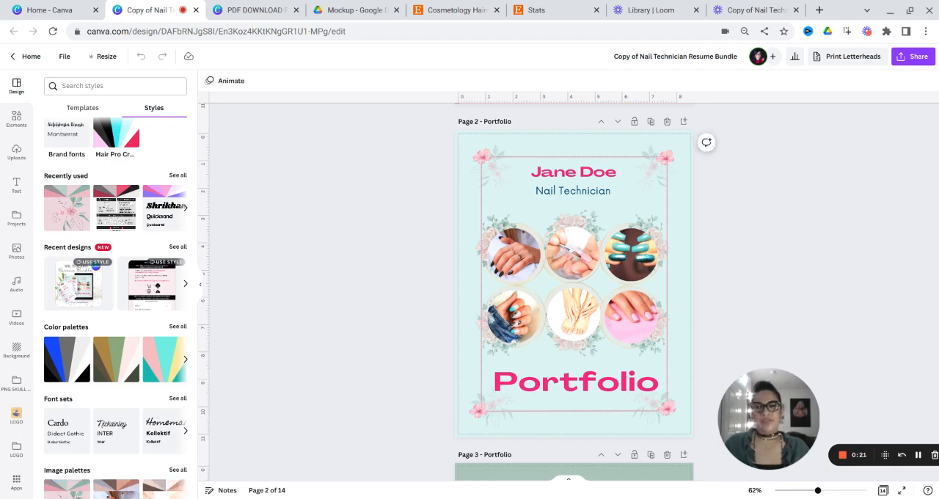
left_click(470, 150)
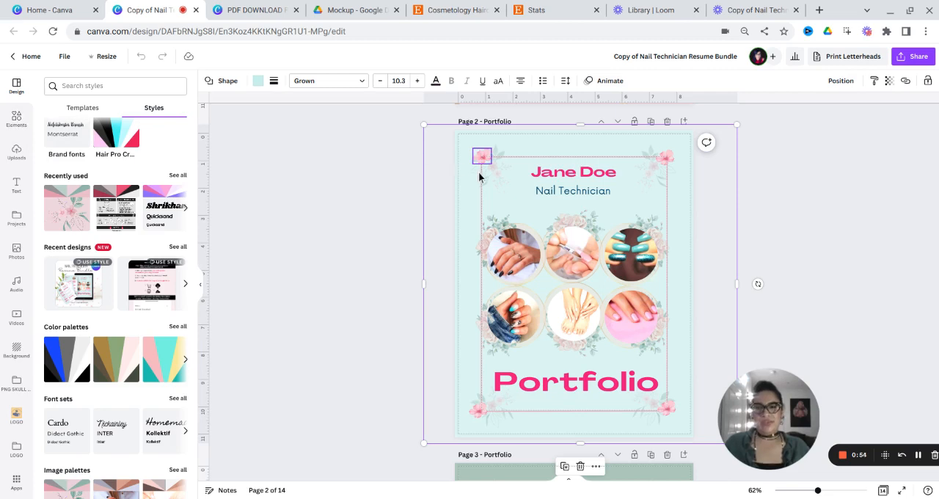
left_click(87, 87)
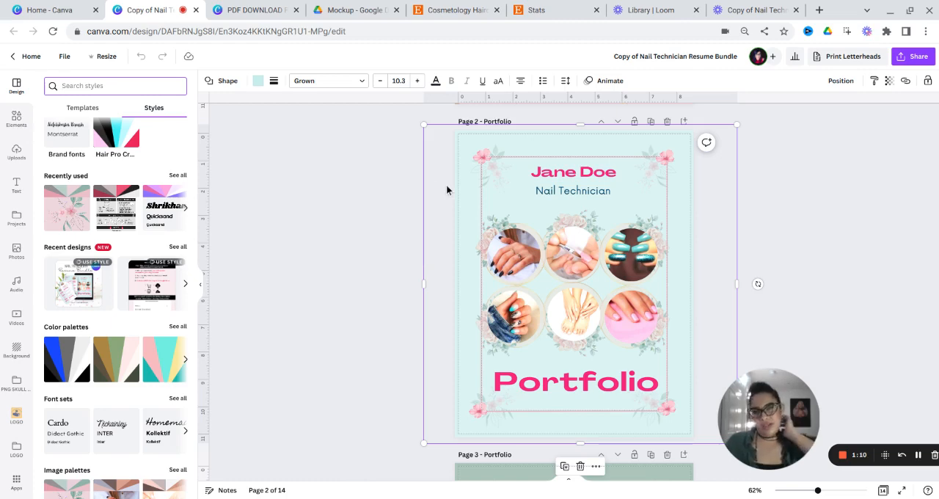
left_click(257, 88)
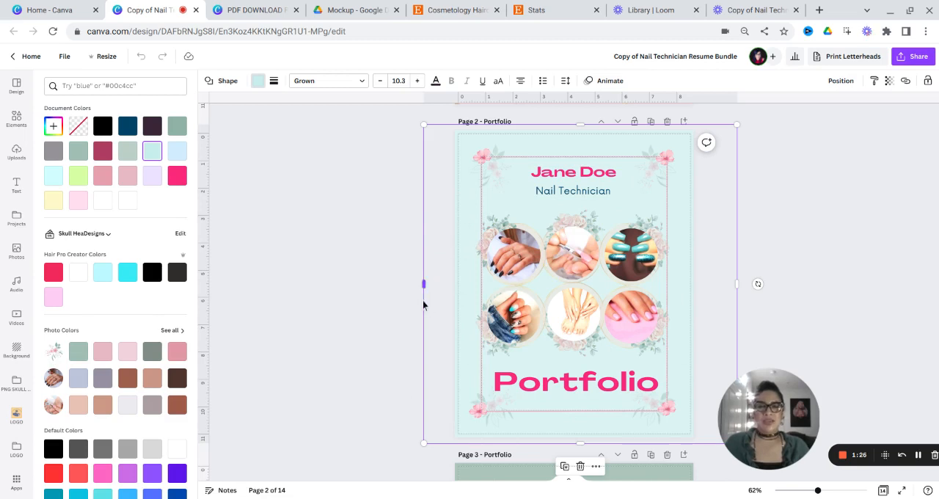
- Narrow the page 2 teal background shape to a strip, and stretch it back past the page's left edge
left_click_drag(424, 293, 683, 299)
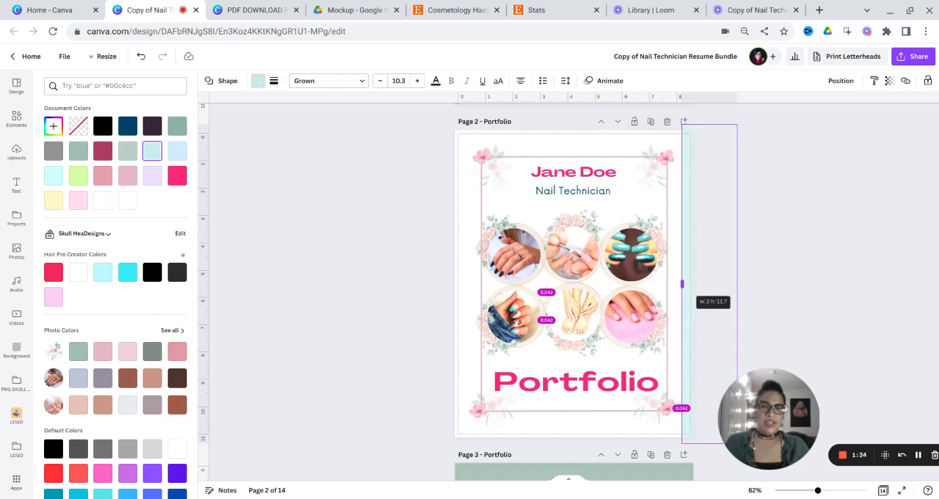
left_click_drag(682, 299, 663, 305)
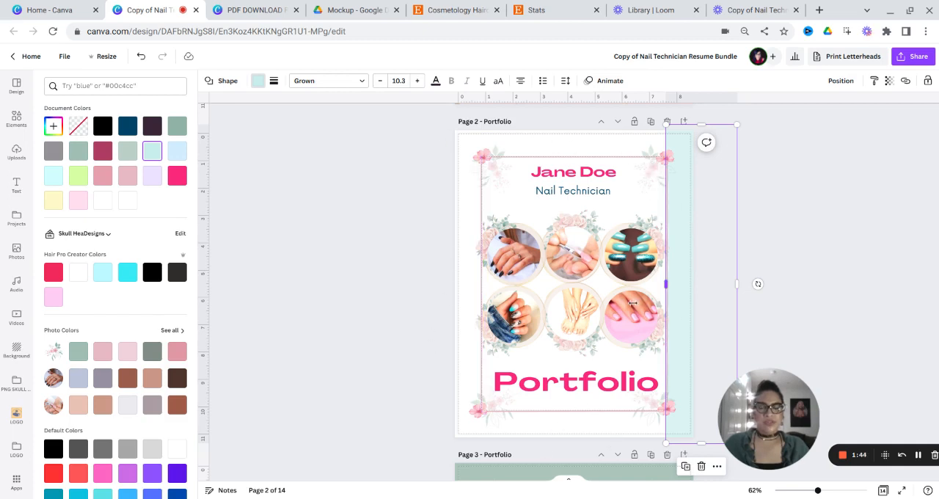
left_click_drag(403, 309, 396, 316)
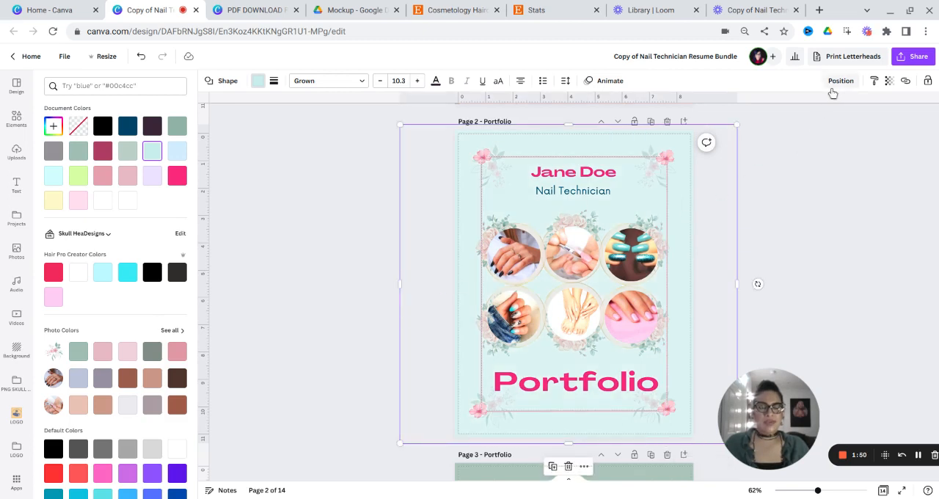
- Show the layering and alignment options for the leaf graphic in page 2's upper-right corner, and select the small upper-left flower
left_click(657, 188)
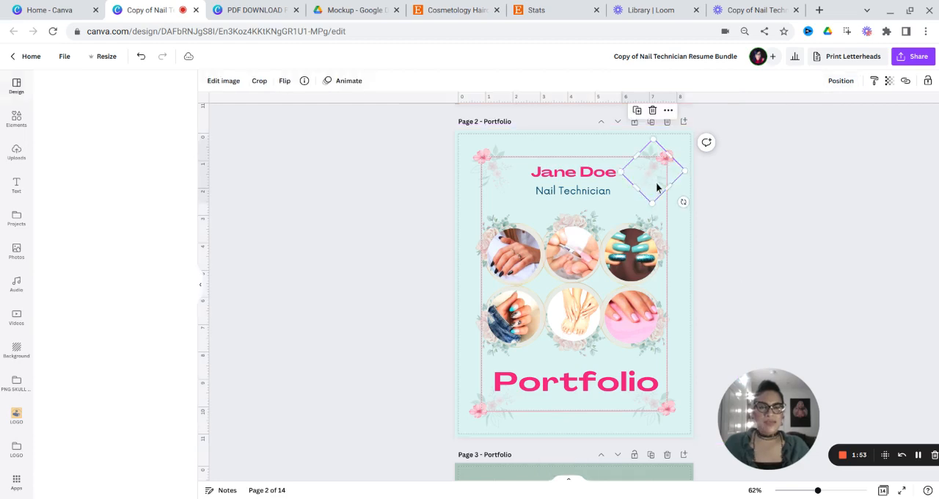
left_click(841, 85)
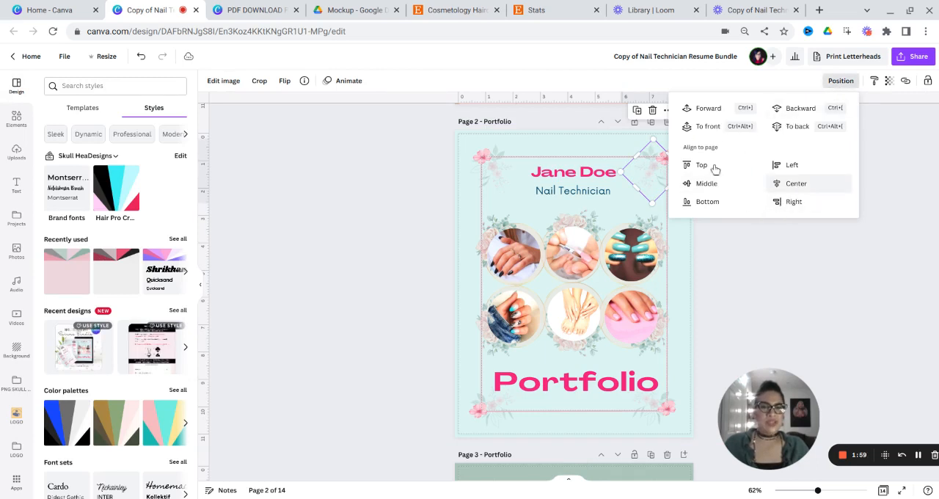
left_click(481, 169)
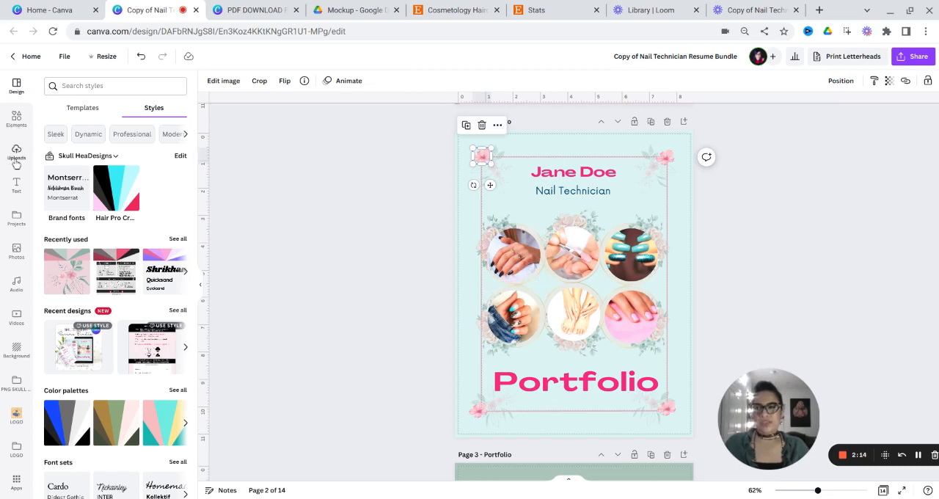
- Detach the hand photo from the first circular frame on page 2 and move it to the page's upper-right area
right_click(521, 270)
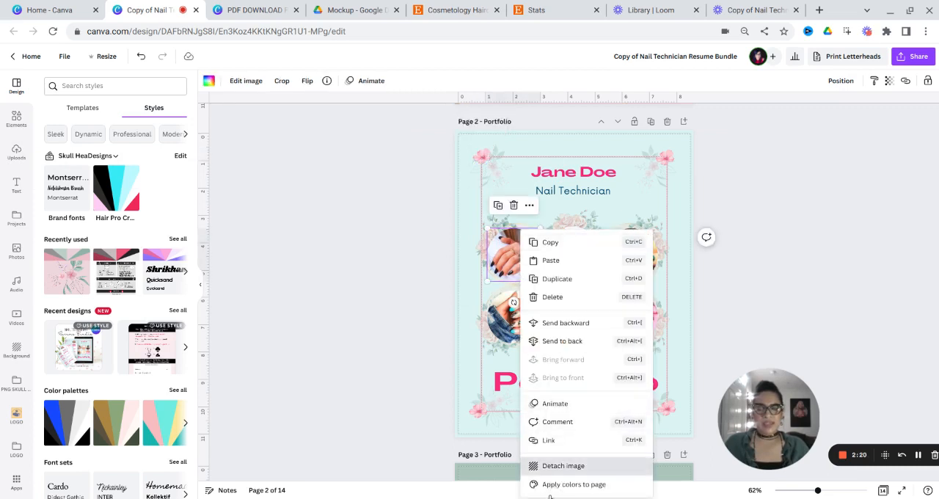
left_click(564, 465)
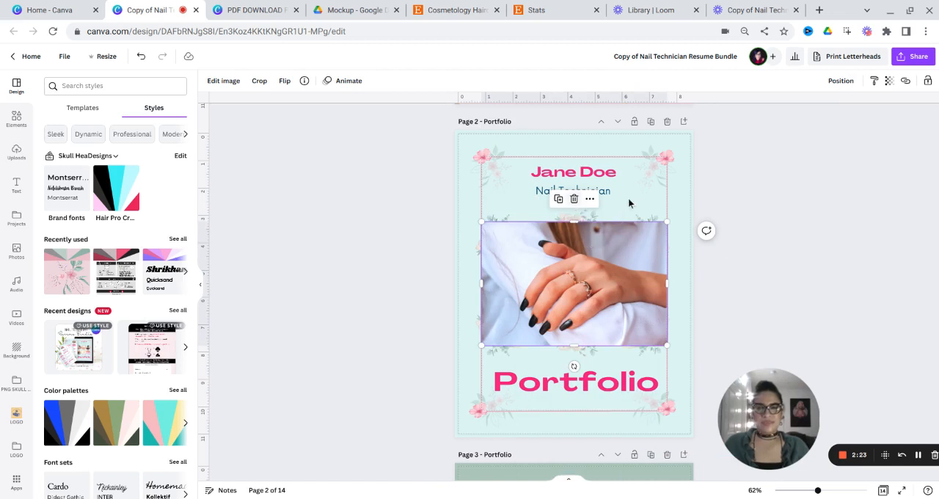
left_click_drag(556, 268, 657, 168)
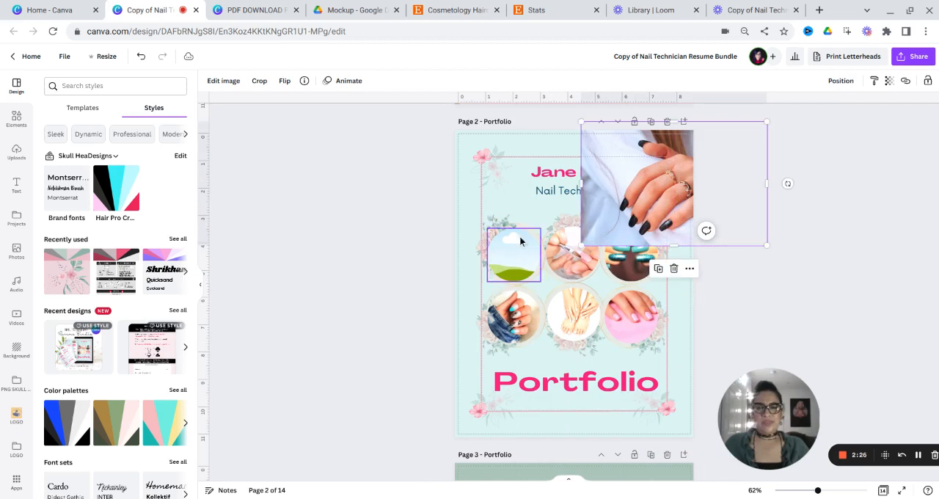
- Show the elements library and the editing options for the detached hand photo
left_click(22, 138)
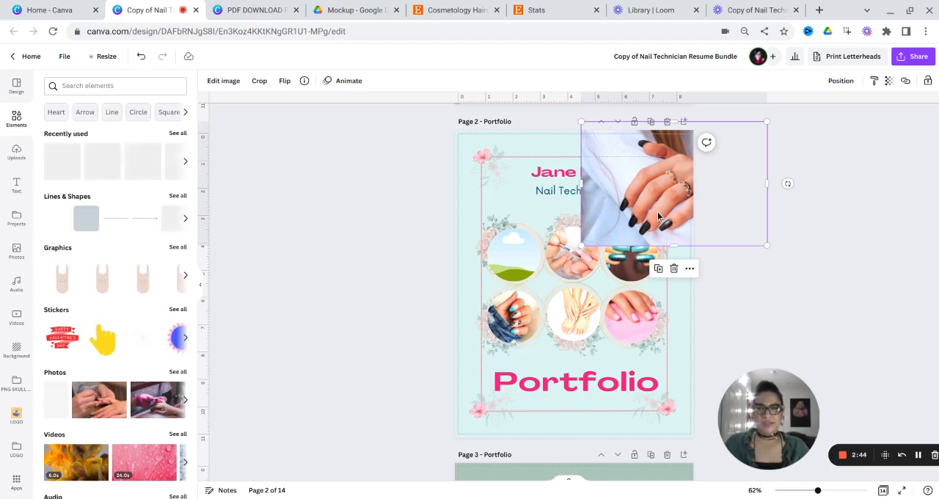
left_click(231, 85)
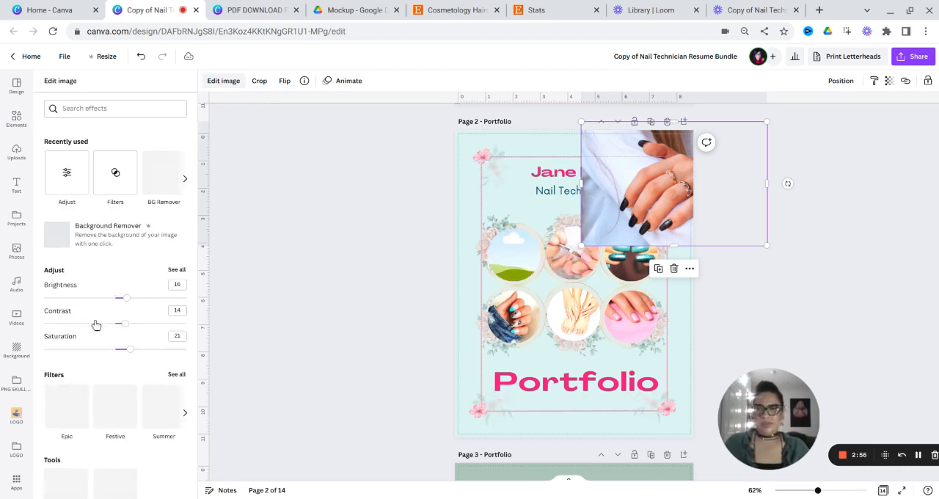
left_click(16, 126)
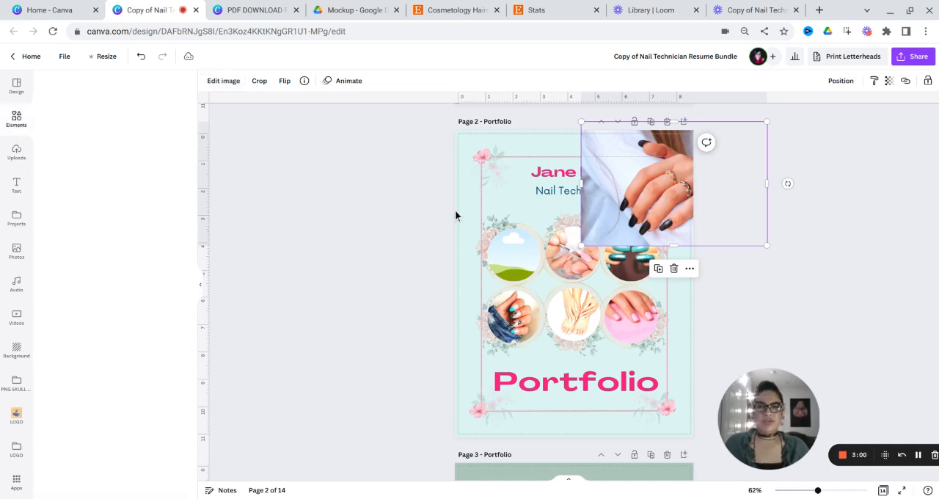
- Recolor the green background of the page 3 portfolio pink using an image palette from the design styles
scroll(403, 242, "down", 2)
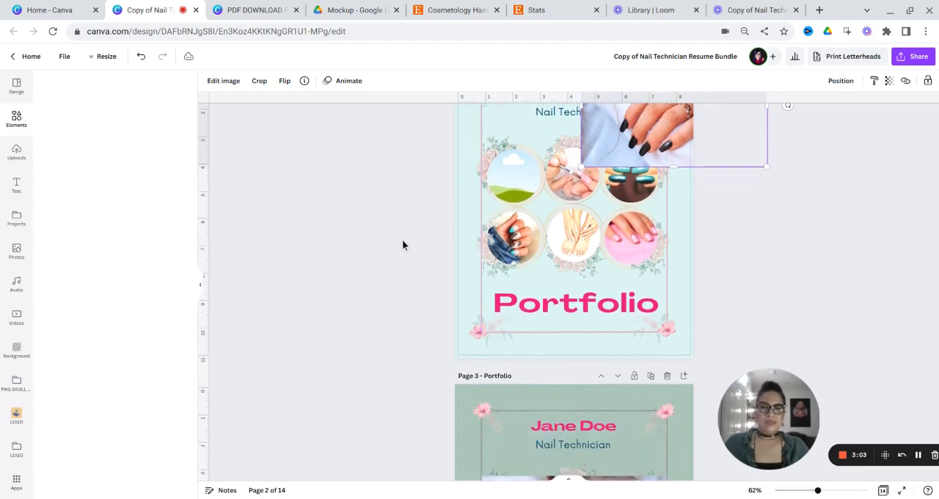
scroll(404, 244, "down", 6)
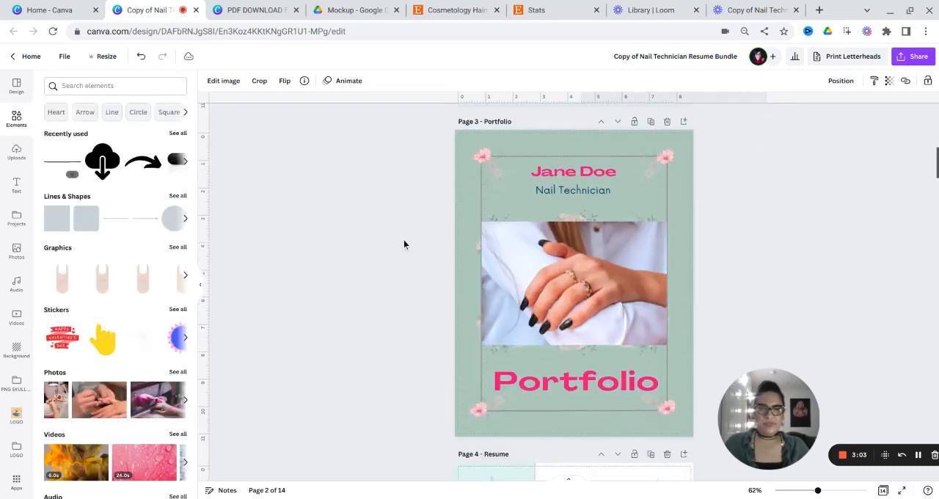
left_click(473, 195)
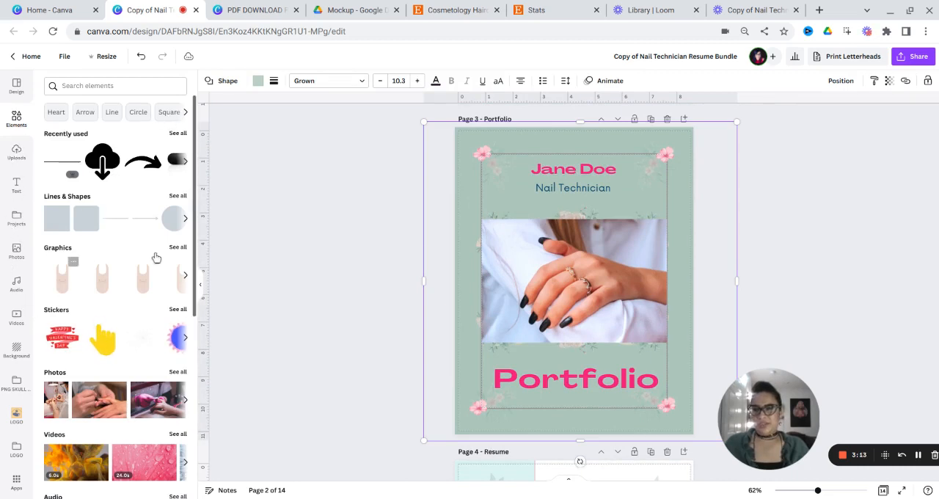
left_click(515, 209)
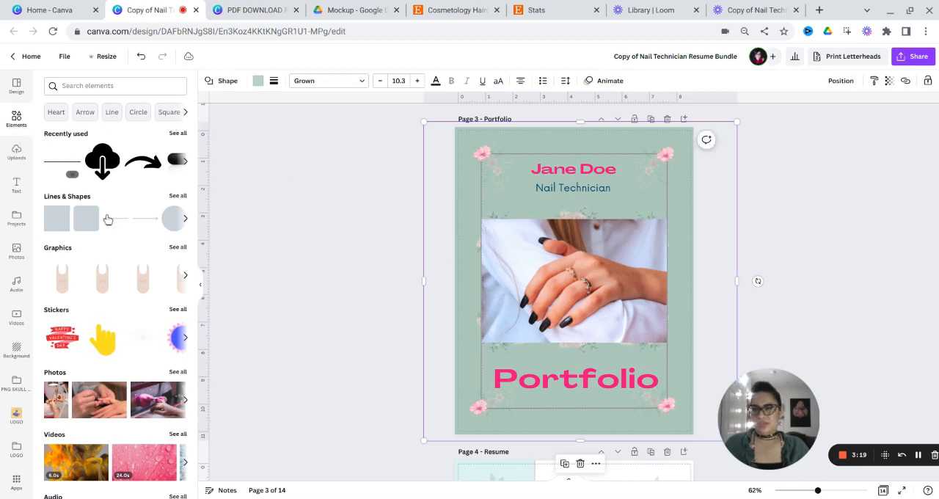
left_click(22, 89)
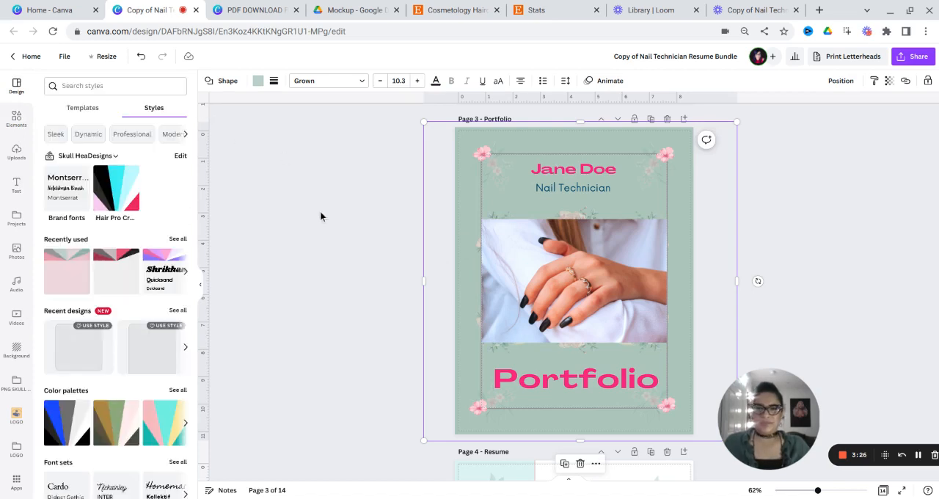
scroll(87, 302, "down", 1)
scroll(86, 302, "down", 1)
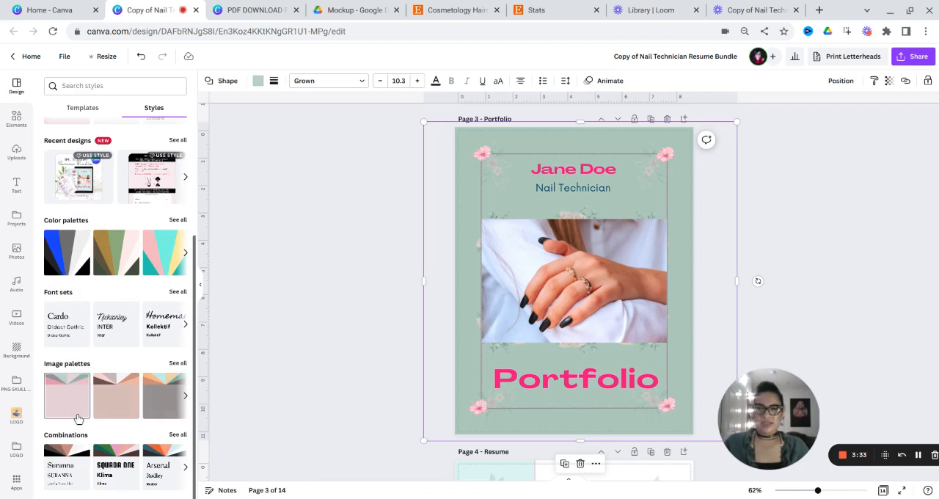
left_click(128, 403)
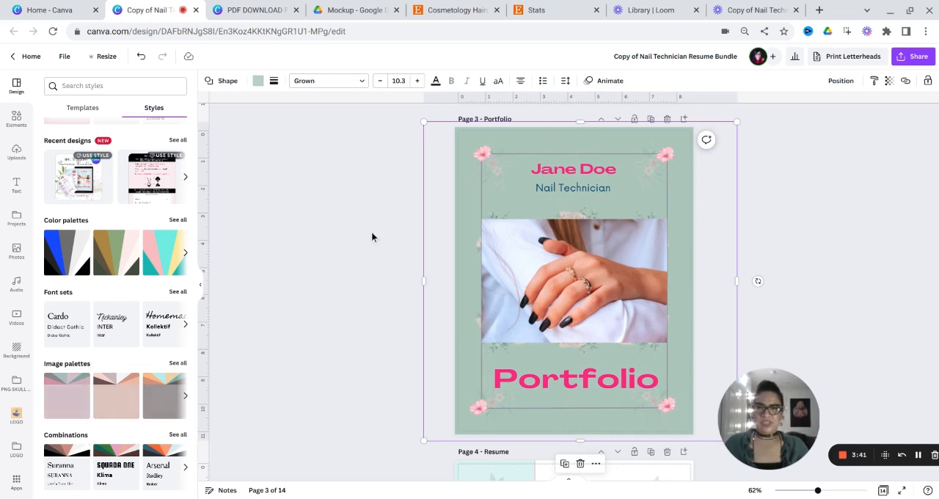
key("Delete")
- Select the "Portfolio/Social Link" text in the resume's Contact section on page 4 and open its link entry
scroll(371, 231, "down", 3)
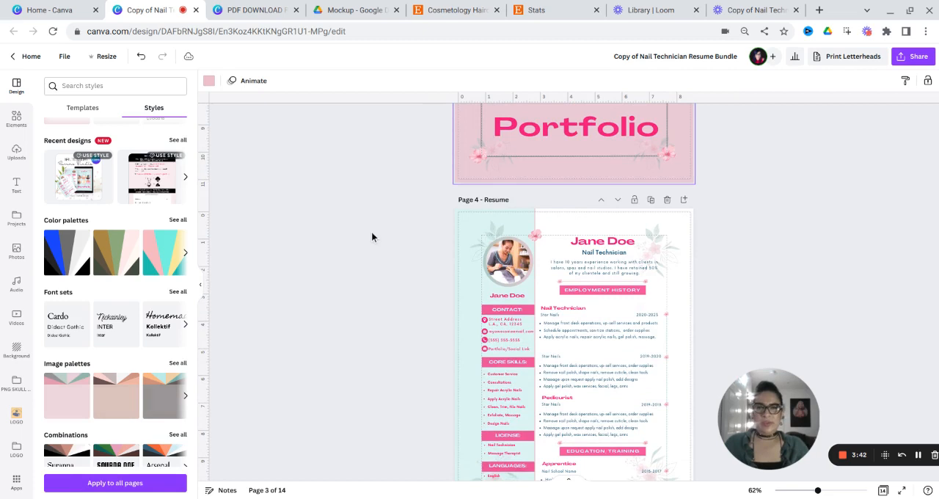
scroll(371, 236, "up", 3)
scroll(371, 236, "down", 2)
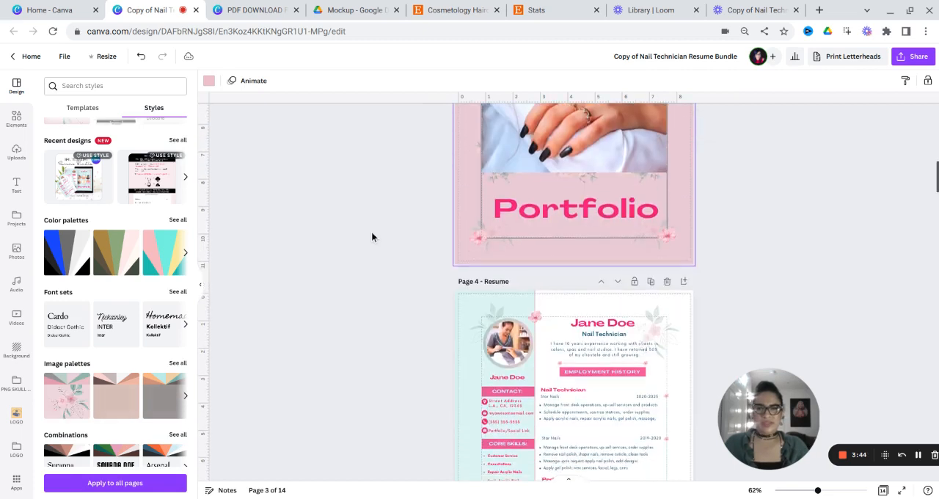
scroll(372, 237, "down", 1)
scroll(371, 237, "down", 2)
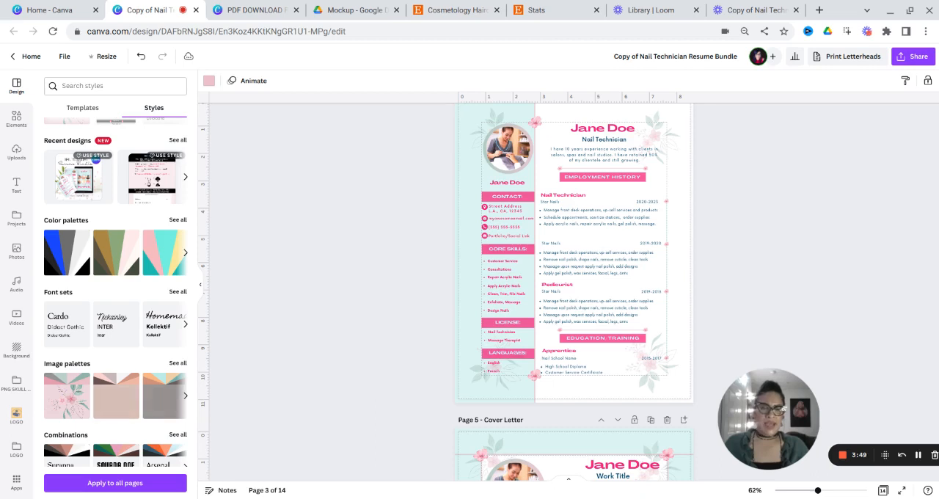
scroll(673, 336, "up", 3)
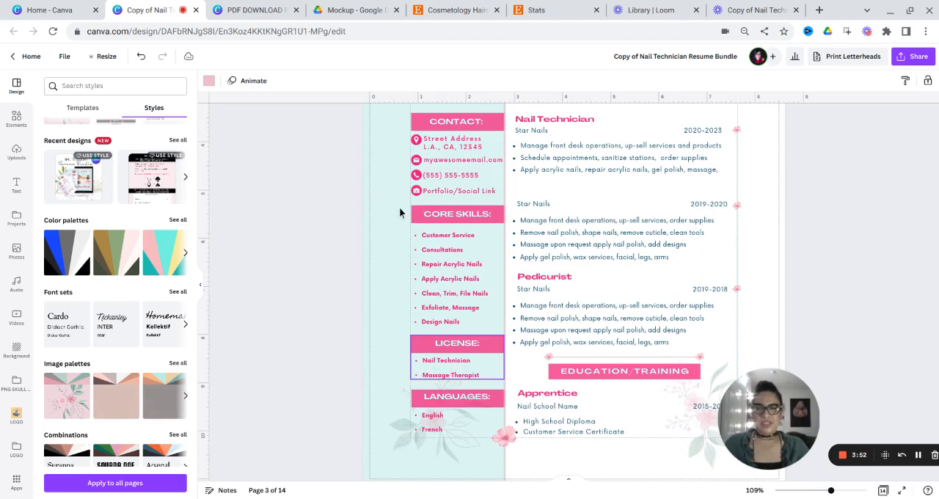
double_click(452, 202)
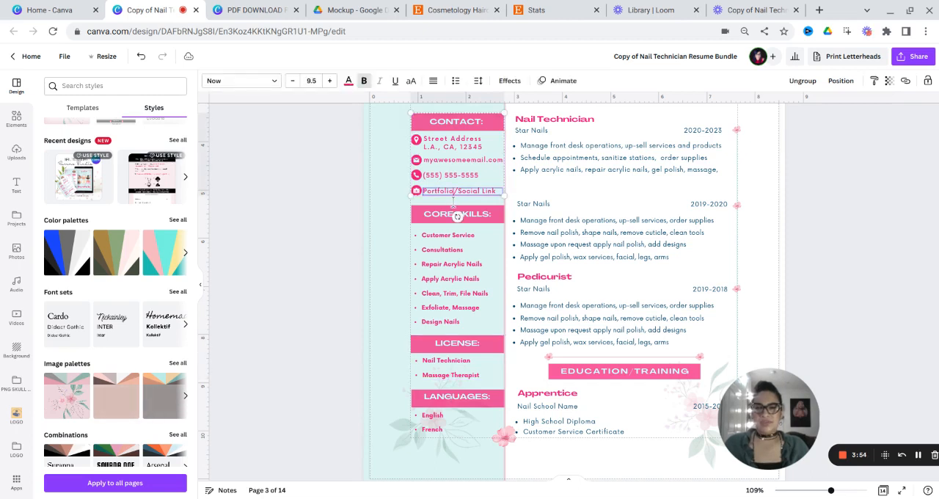
left_click_drag(452, 202, 421, 203)
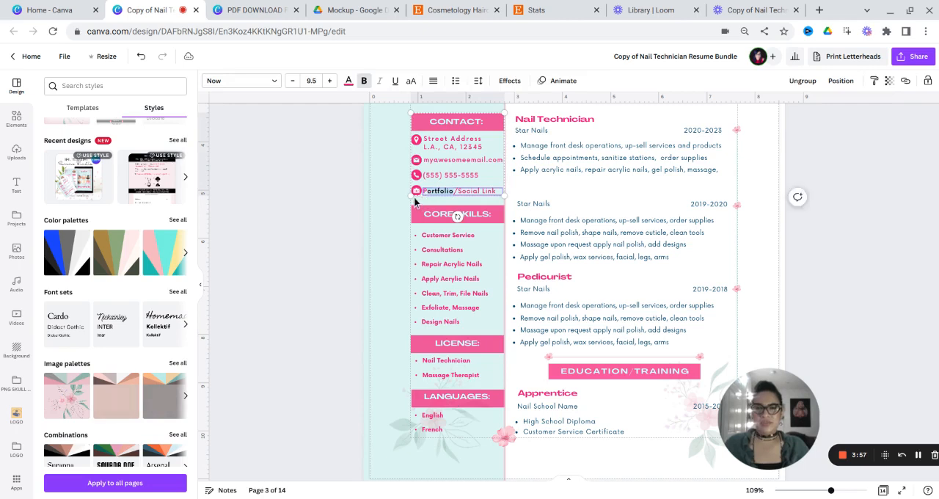
left_click_drag(409, 200, 403, 199)
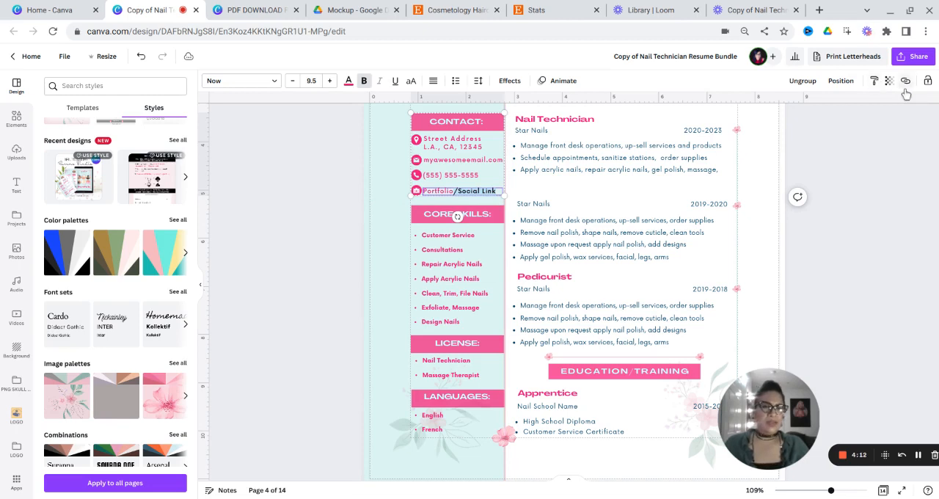
left_click(906, 82)
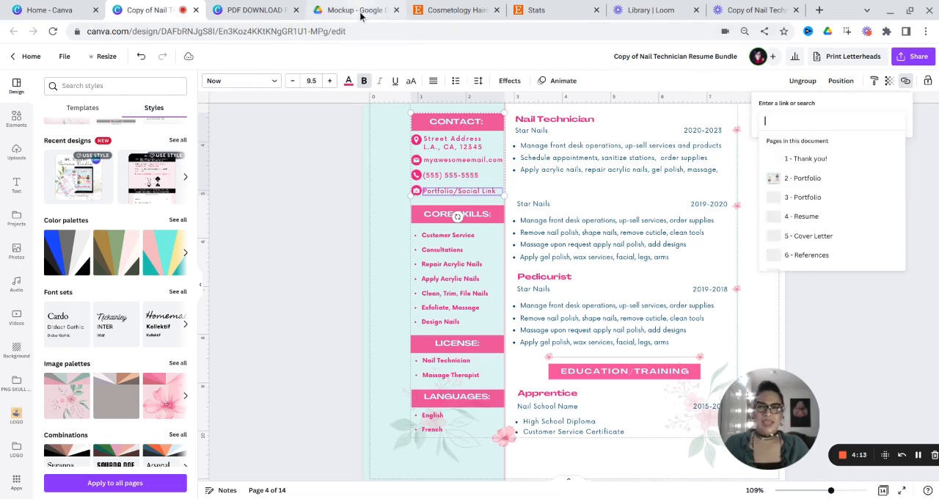
- Switch to Google Drive, set the White Tablet mockup image's general access to "Anyone with the link", and copy its link
left_click(356, 10)
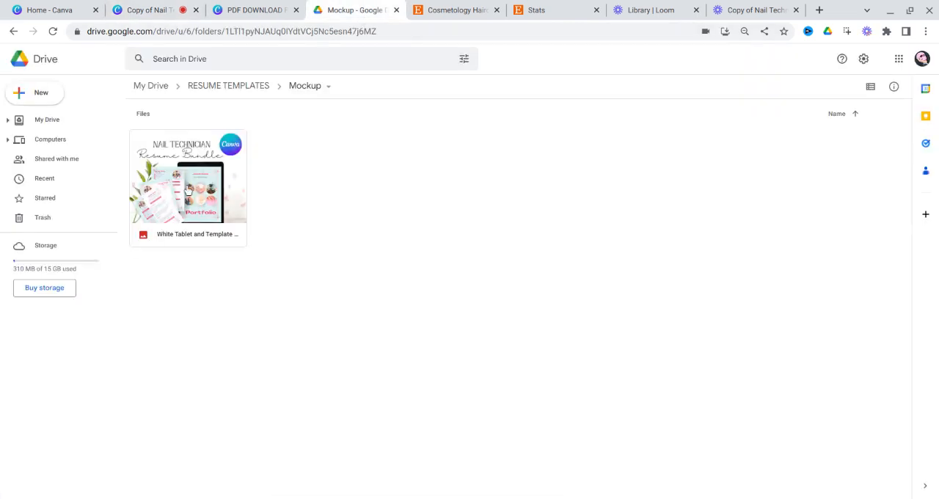
right_click(179, 232)
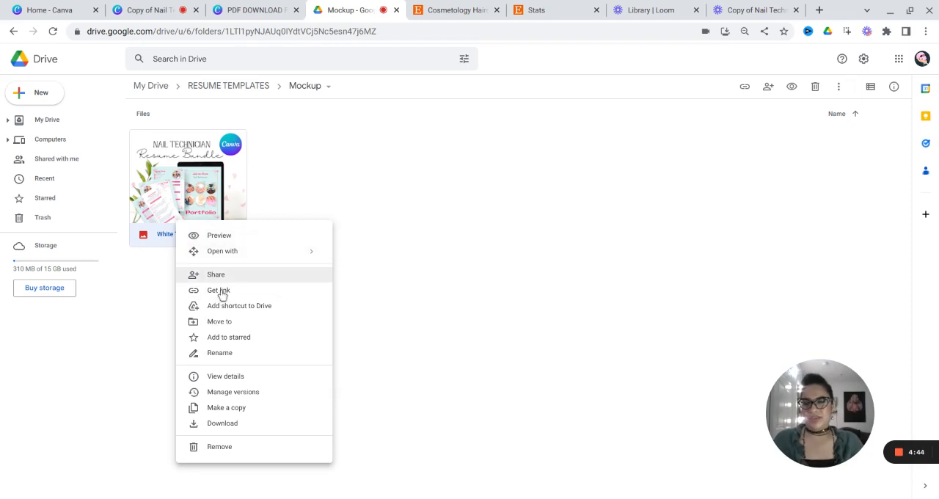
left_click(220, 291)
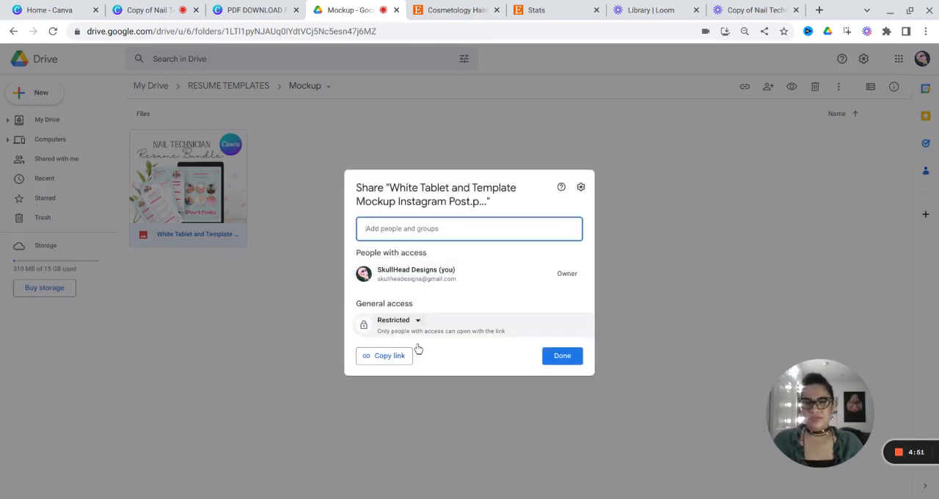
left_click(415, 321)
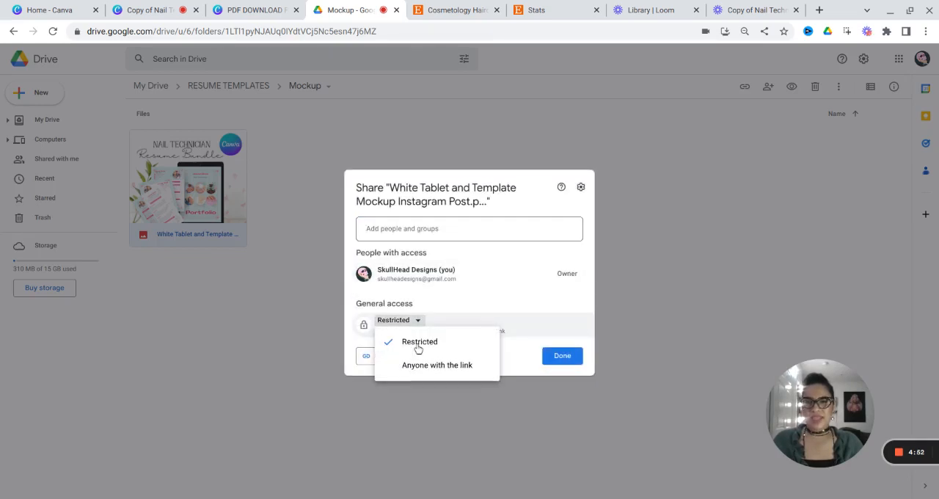
left_click(414, 374)
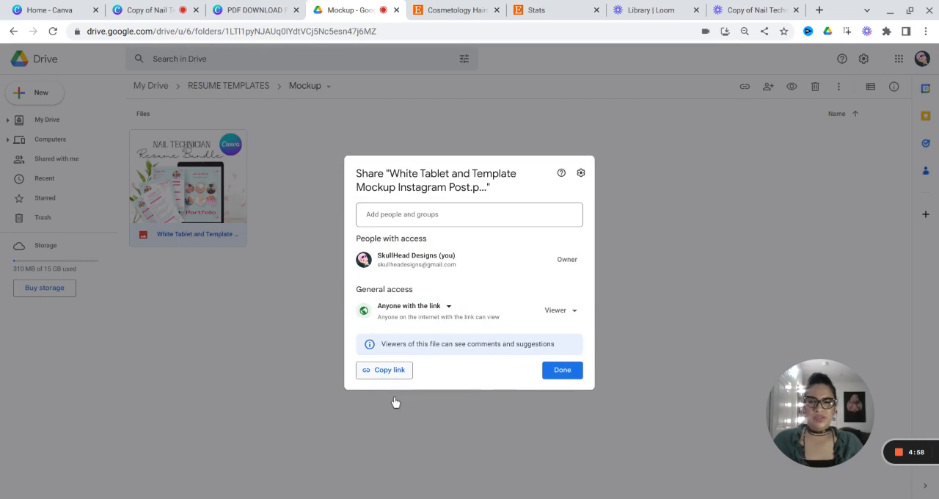
left_click(390, 372)
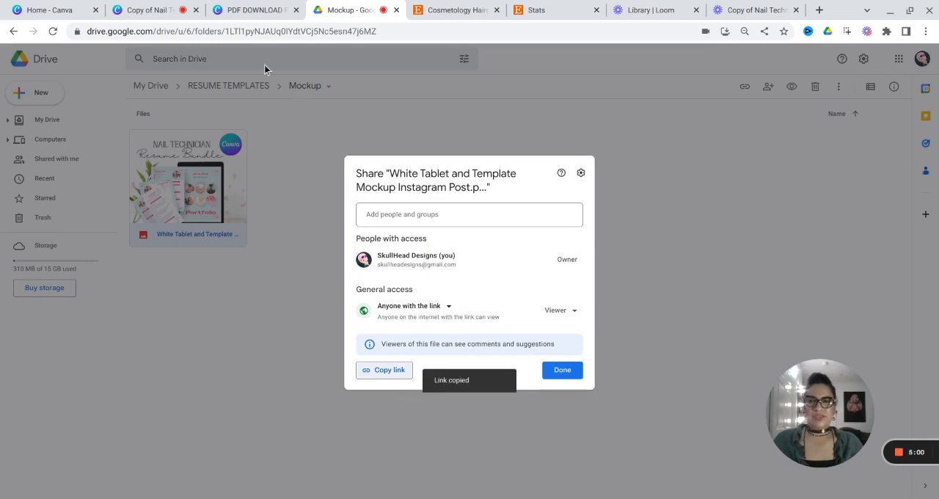
- Return to the Canva resume design and apply the copied Drive link to the "Portfolio/Social Link" text
left_click(151, 10)
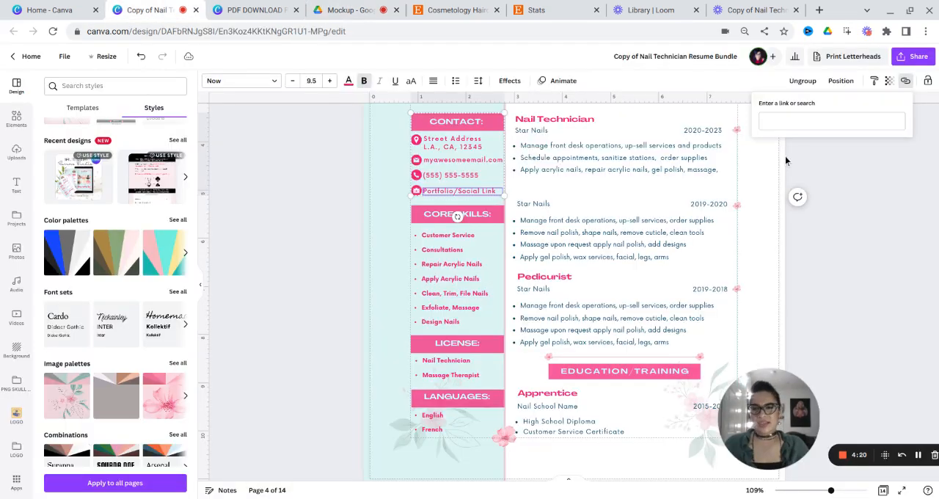
left_click(825, 122)
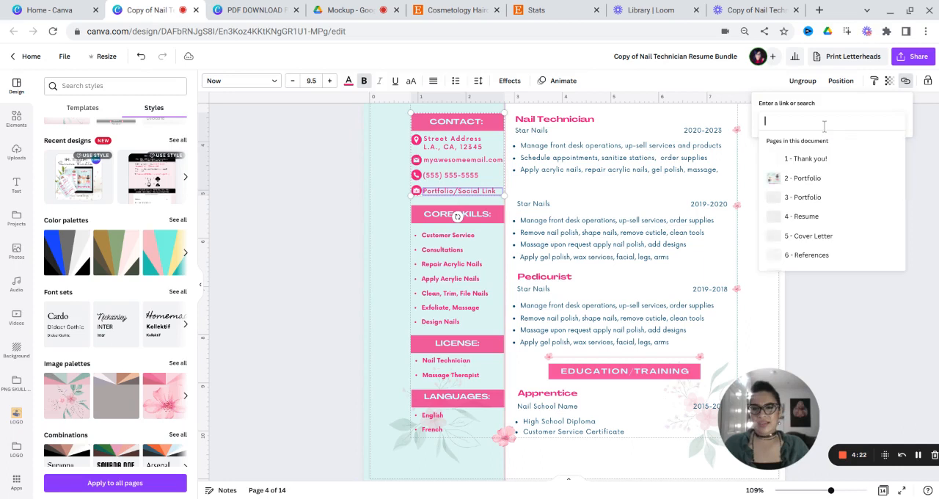
key("ctrl+v")
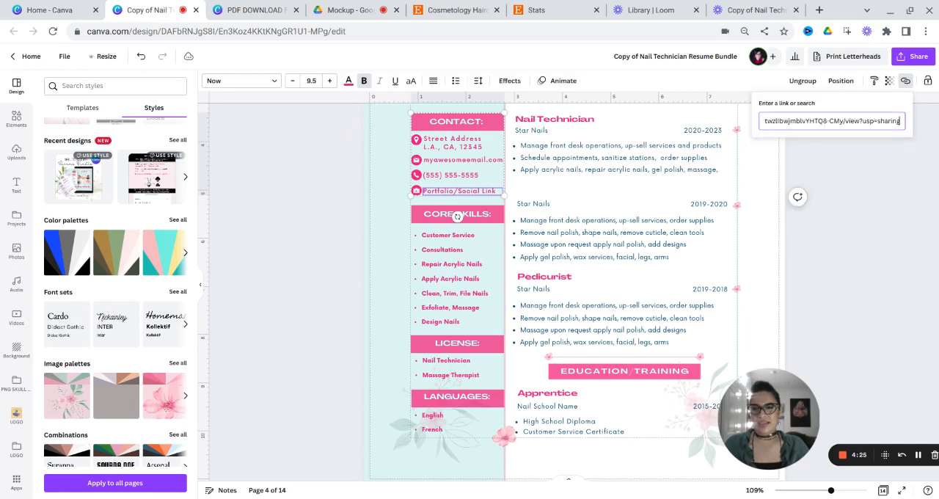
key("Return")
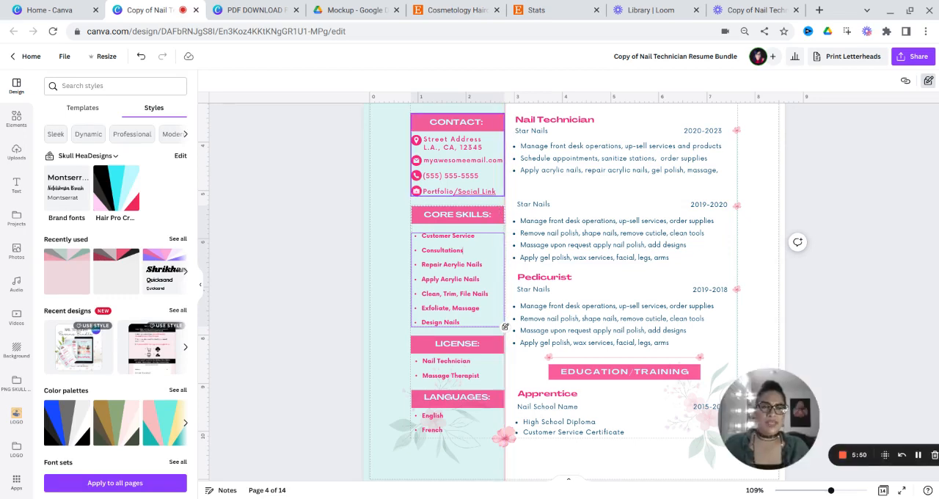
- Open the design's download settings and choose PDF Standard as the file type
scroll(495, 274, "up", 1)
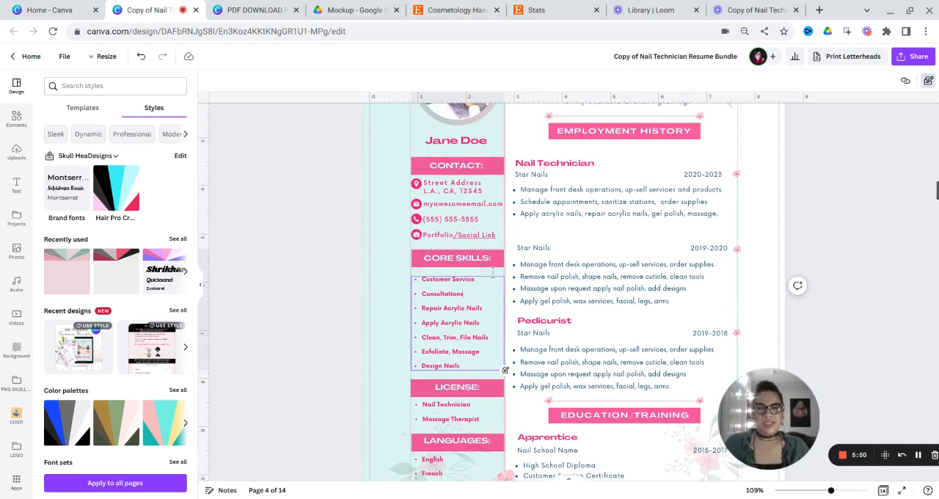
scroll(493, 272, "up", 3)
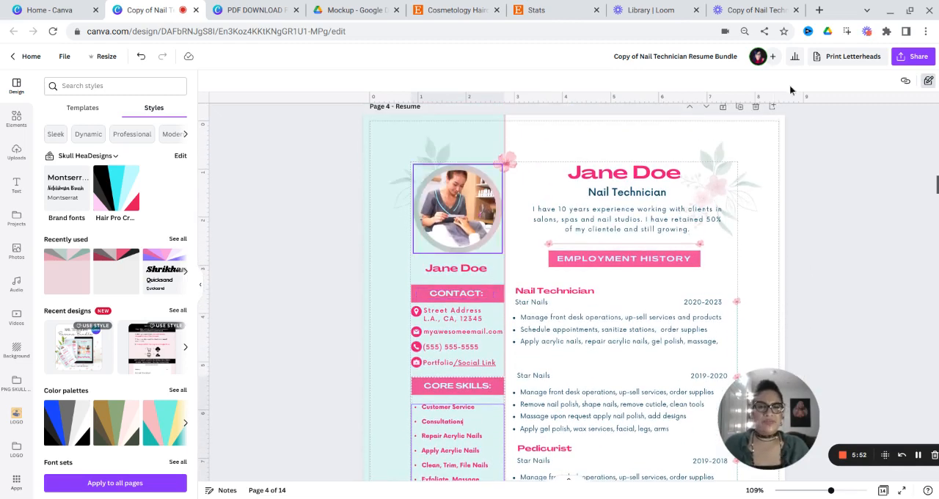
left_click(926, 65)
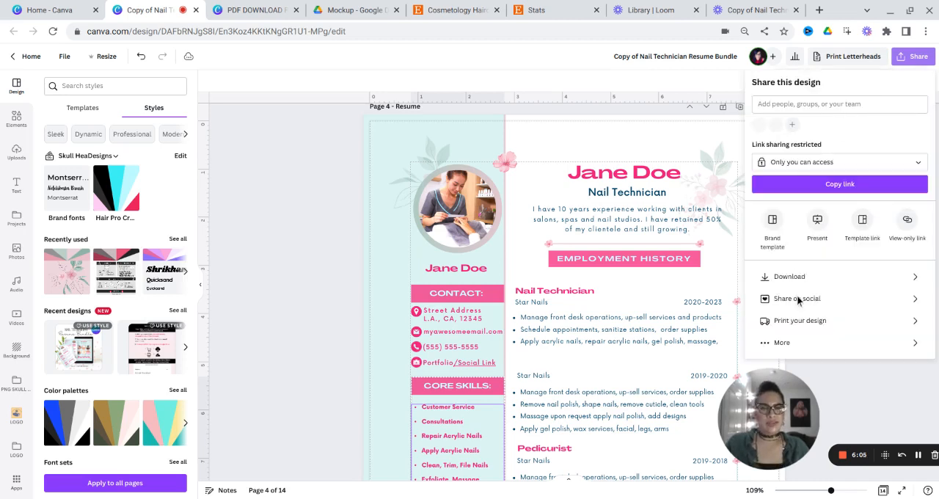
left_click(798, 278)
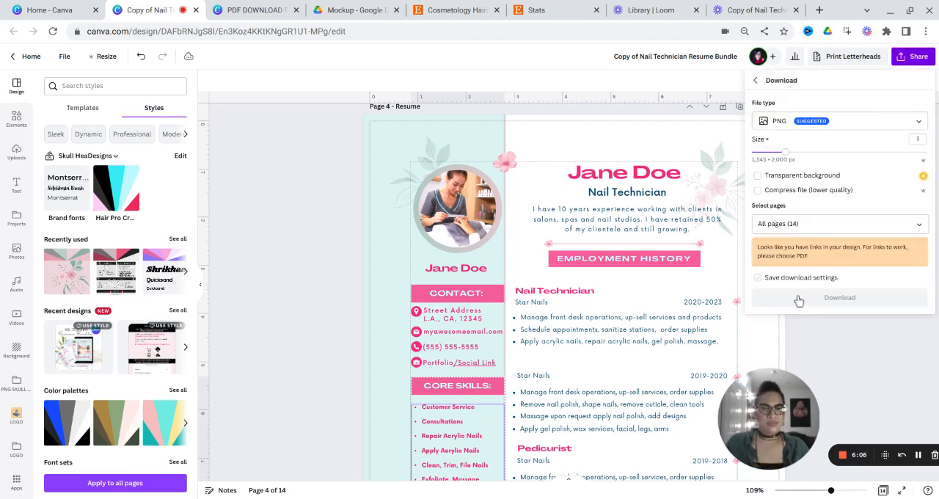
left_click(810, 124)
left_click(792, 202)
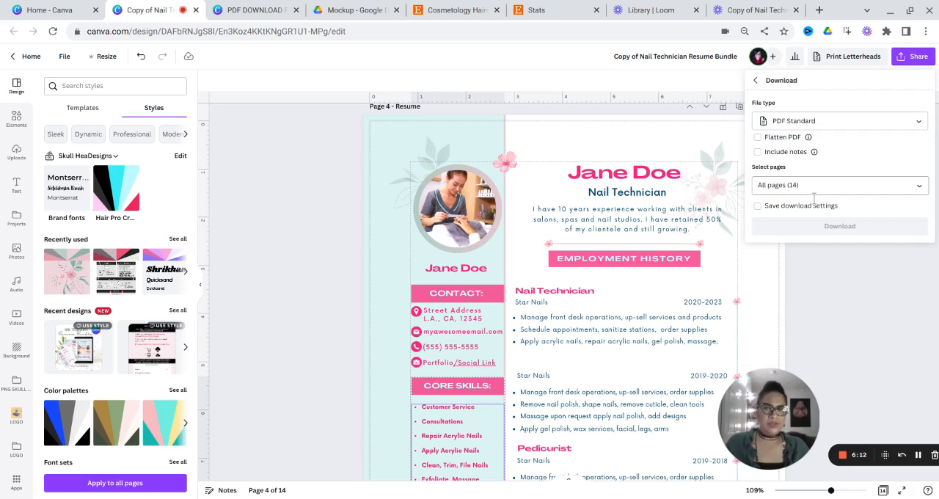
- Limit the download to page 4, the Resume page, and download it
left_click(813, 191)
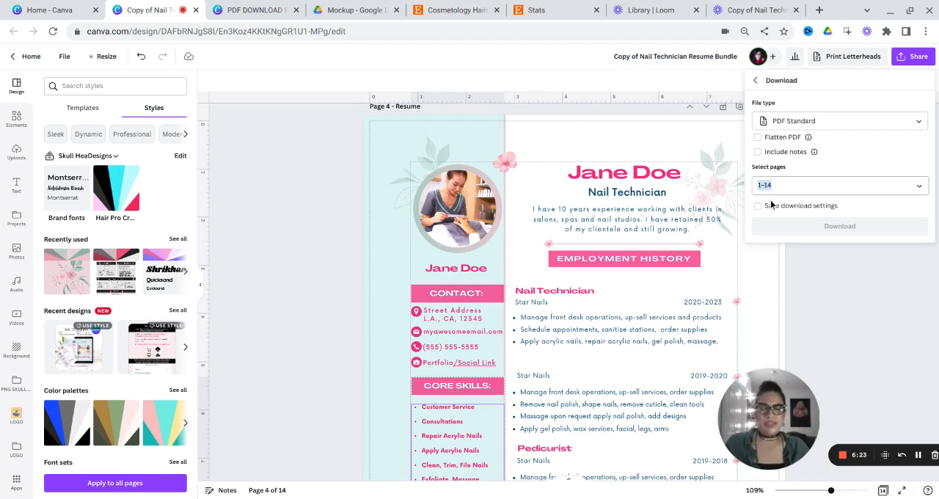
type("4")
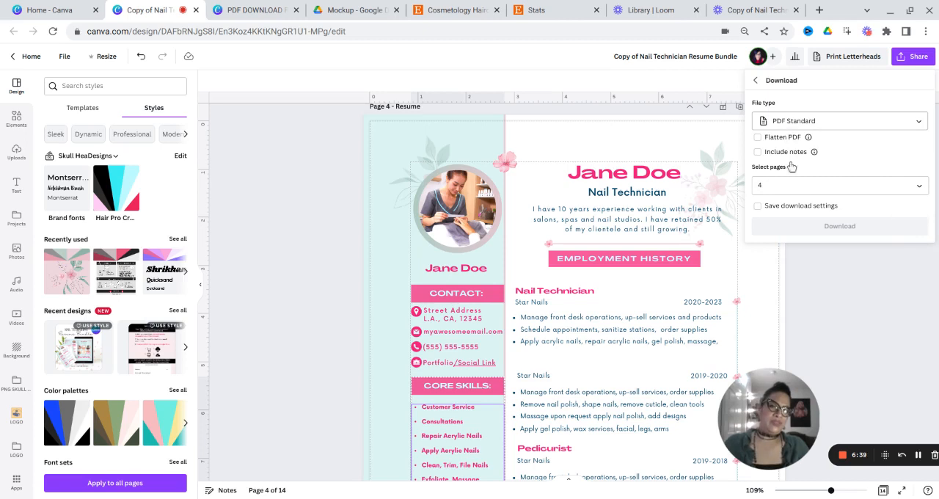
left_click(840, 241)
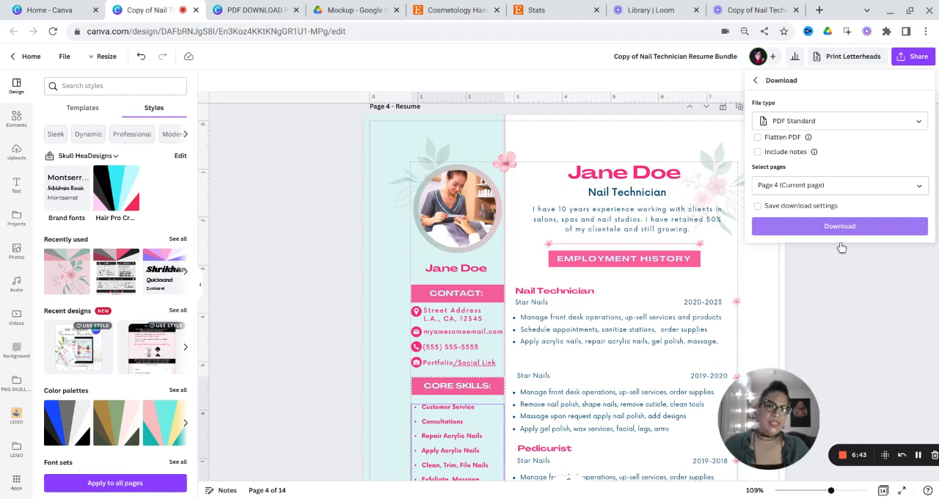
left_click(840, 227)
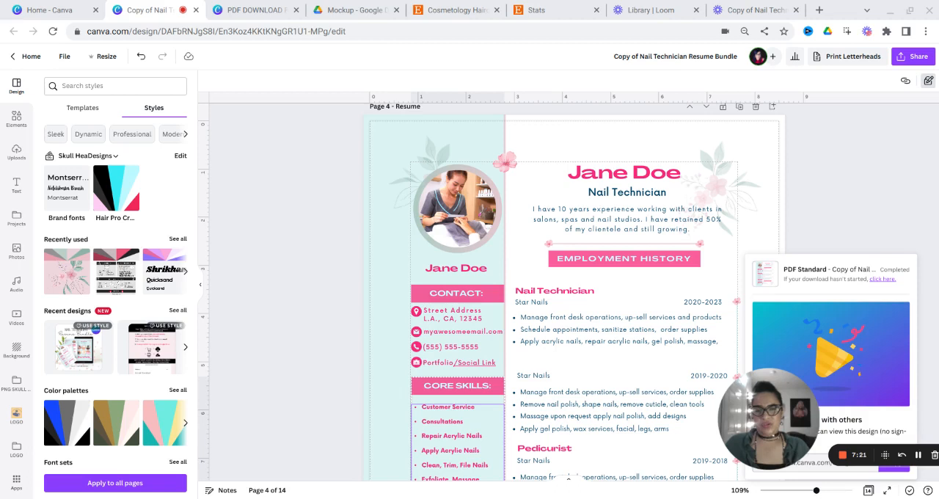
- Open the downloaded resume PDF and follow the "Social Link" hyperlink in its Contact section to test it
double_click(572, 220)
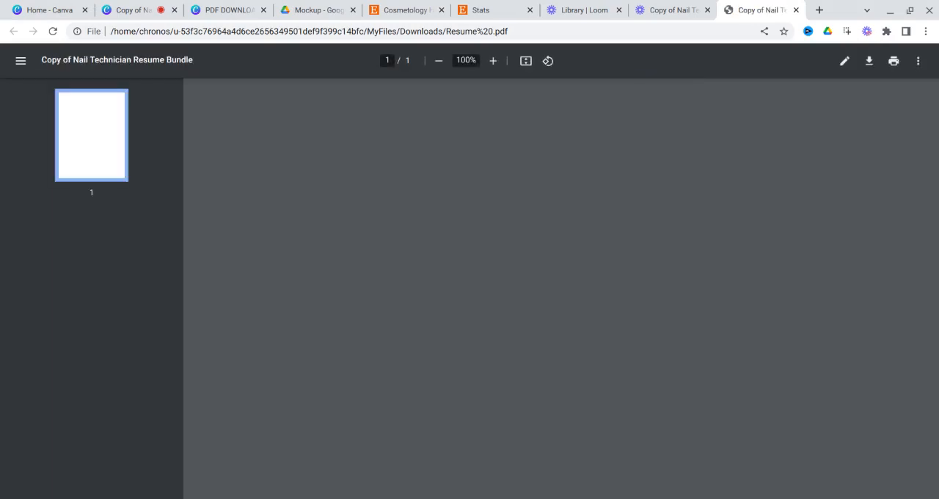
scroll(361, 282, "down", 1)
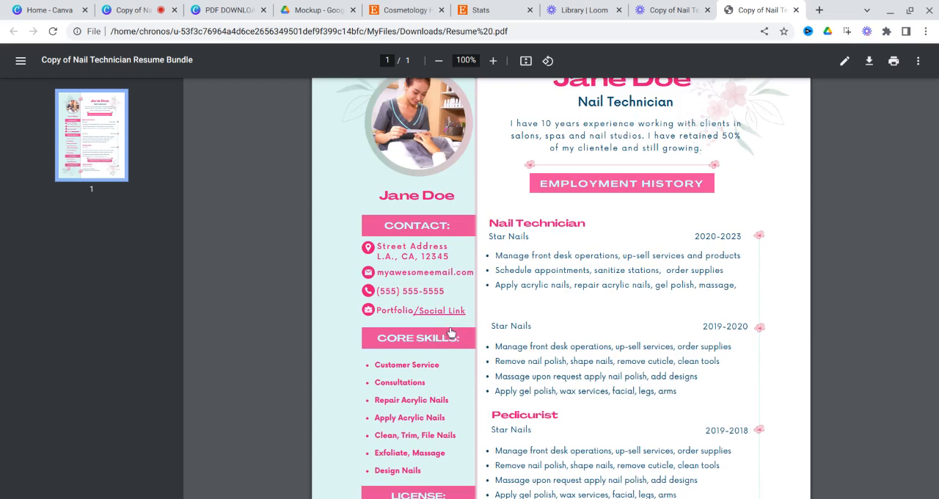
left_click(447, 336)
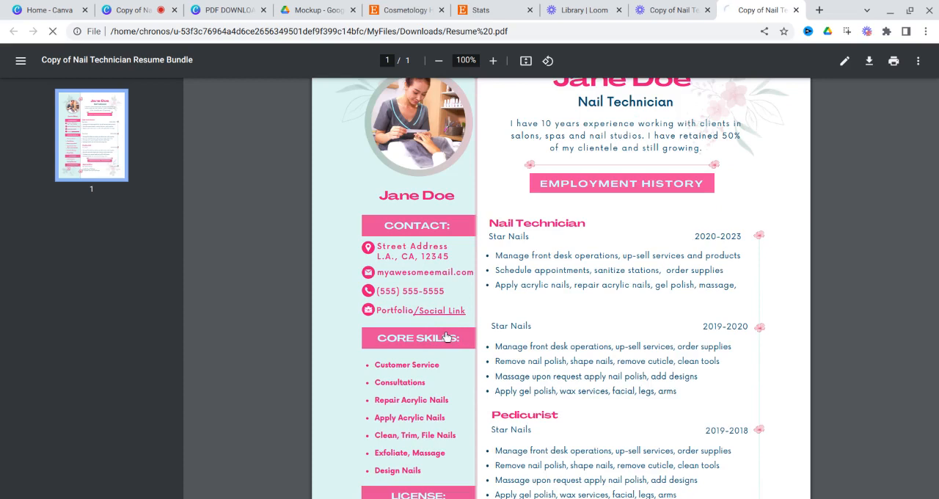
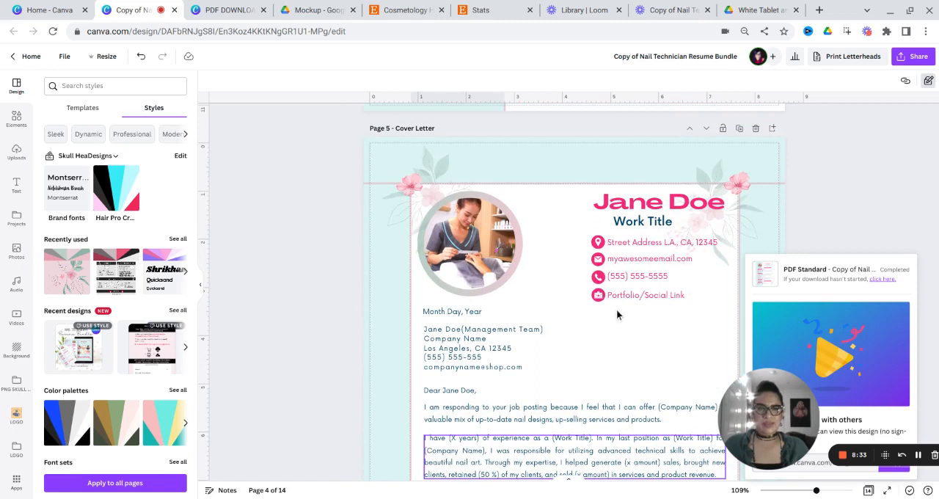
- Review the Cover Letter page and the Professional and Personal columns of the References page
left_click(616, 309)
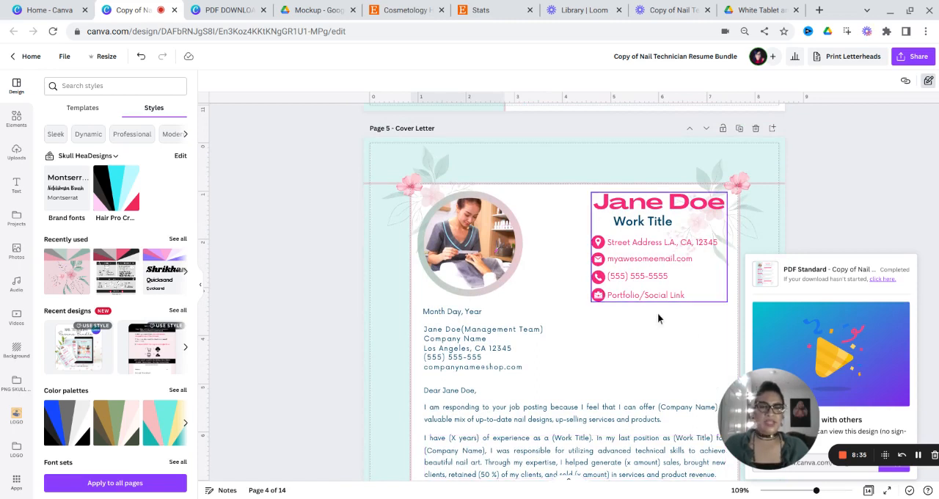
left_click(490, 263)
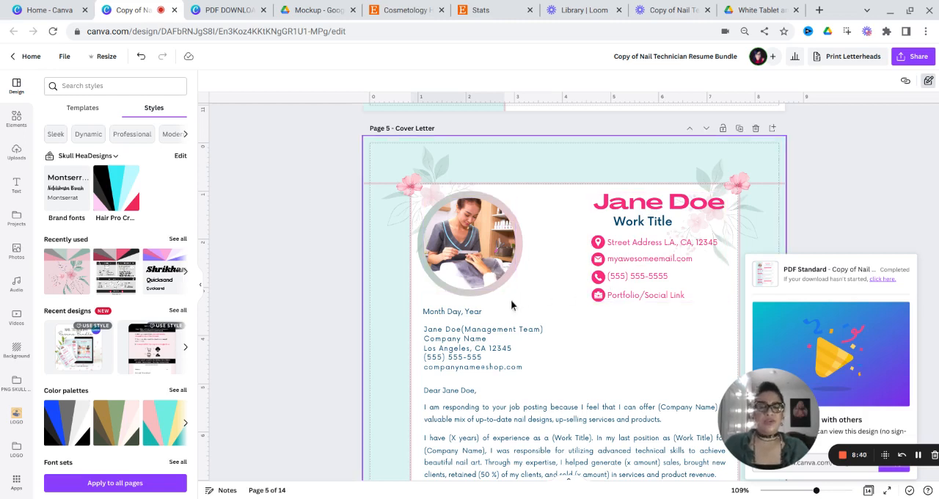
scroll(449, 317, "down", 5)
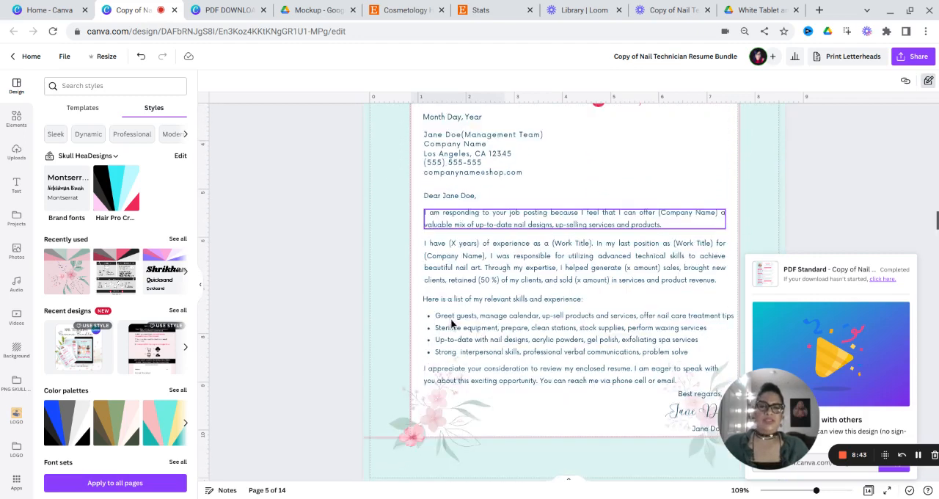
scroll(450, 318, "down", 6)
scroll(452, 320, "down", 1)
scroll(452, 319, "down", 3)
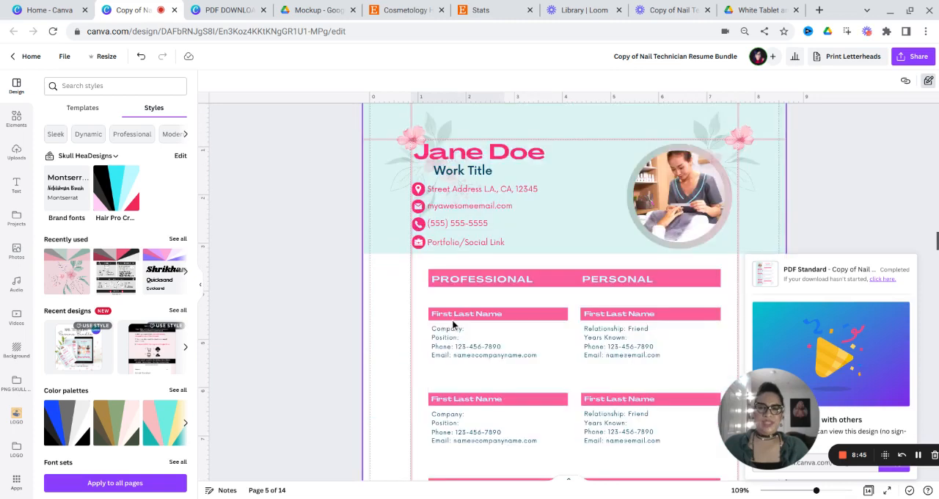
scroll(452, 319, "down", 1)
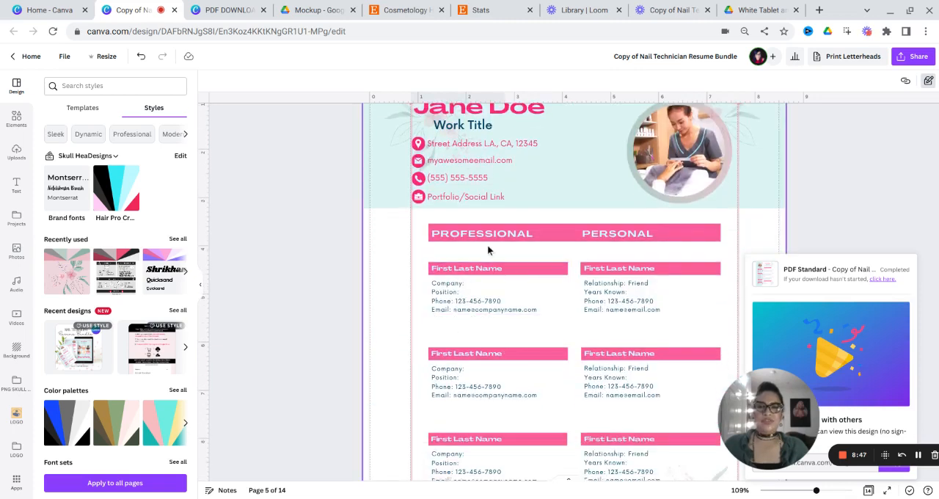
scroll(487, 244, "down", 2)
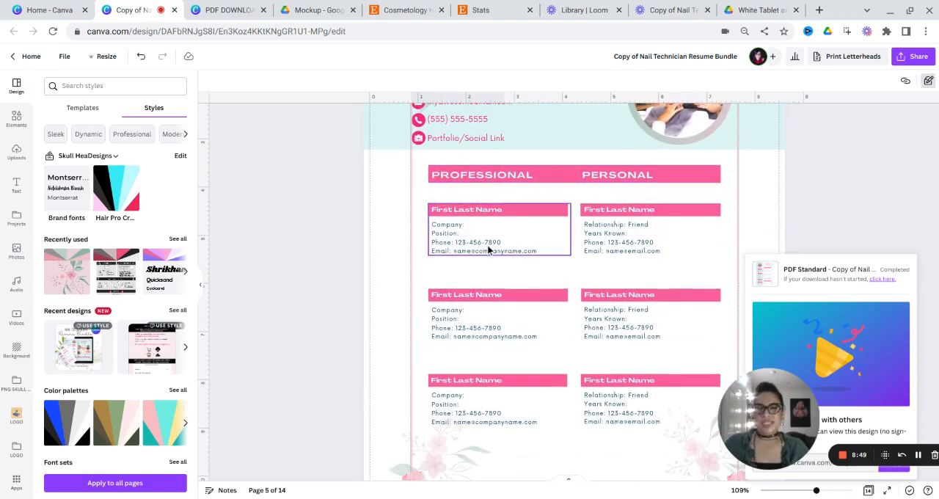
scroll(489, 249, "down", 1)
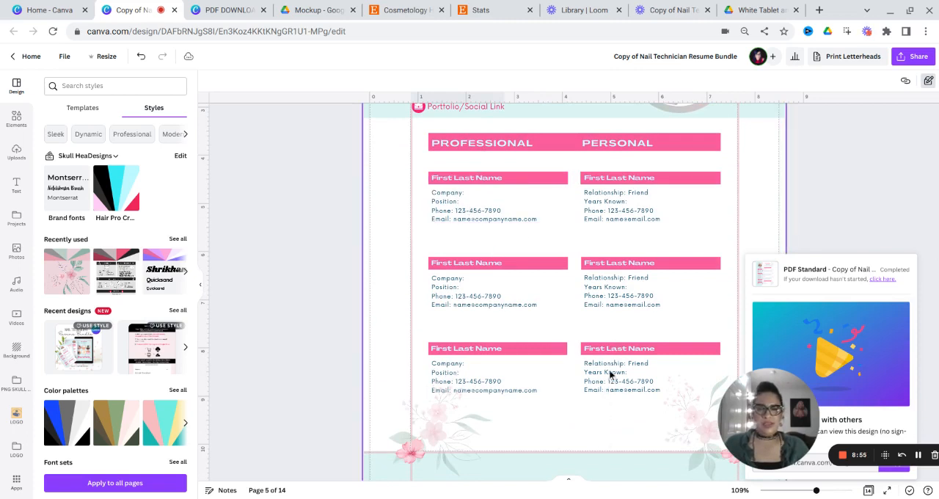
left_click(623, 179)
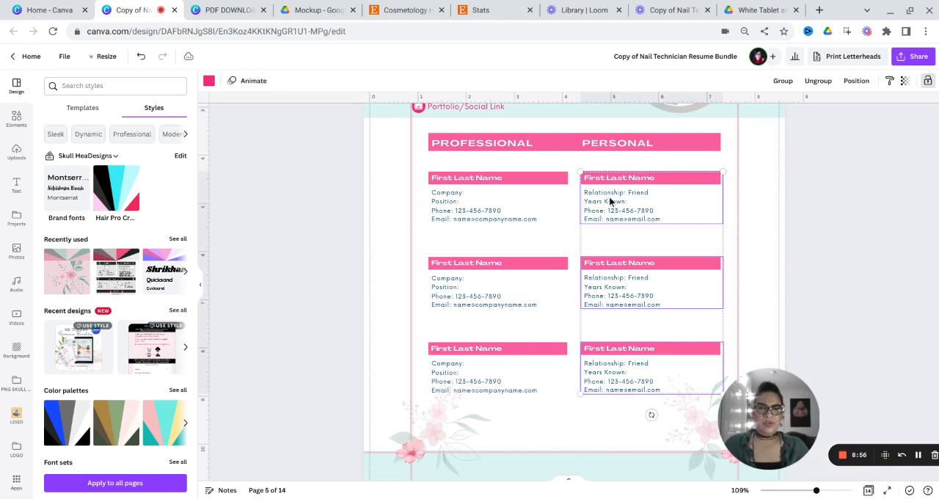
right_click(610, 201)
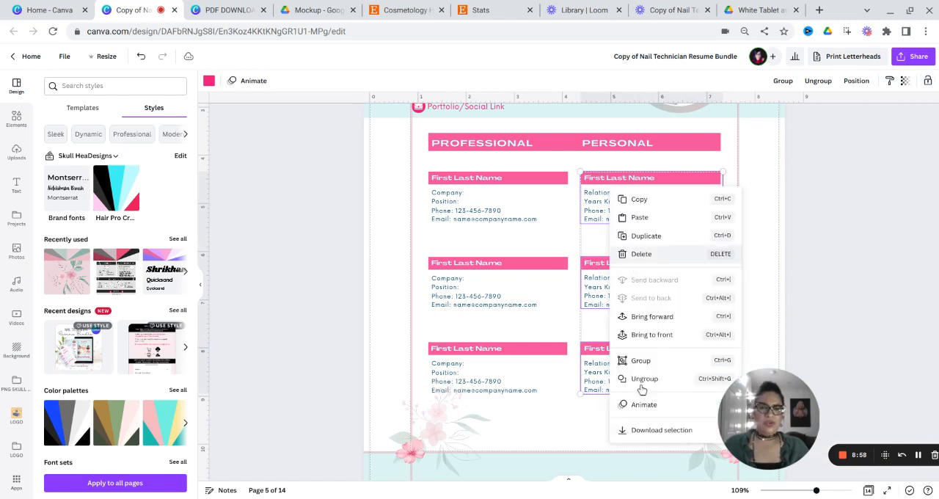
left_click(818, 272)
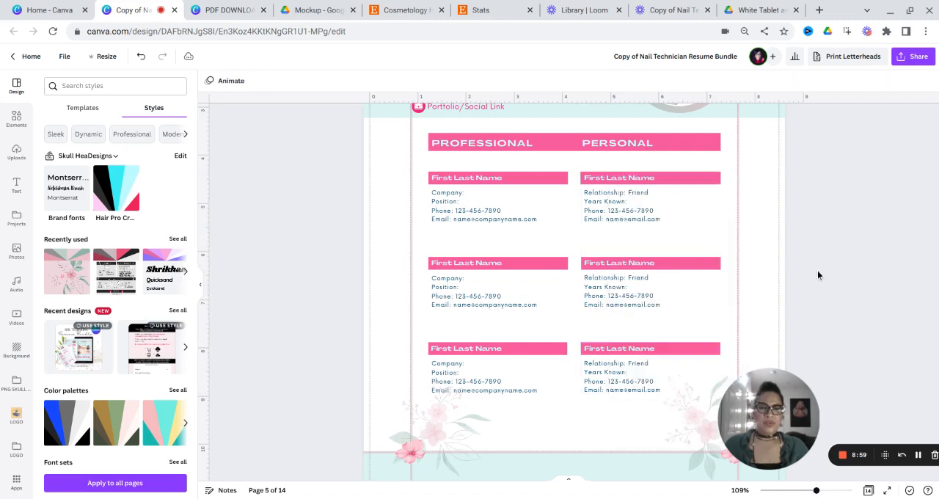
- Lock the position of the third reference block in the Personal column of the References page
left_click(632, 392)
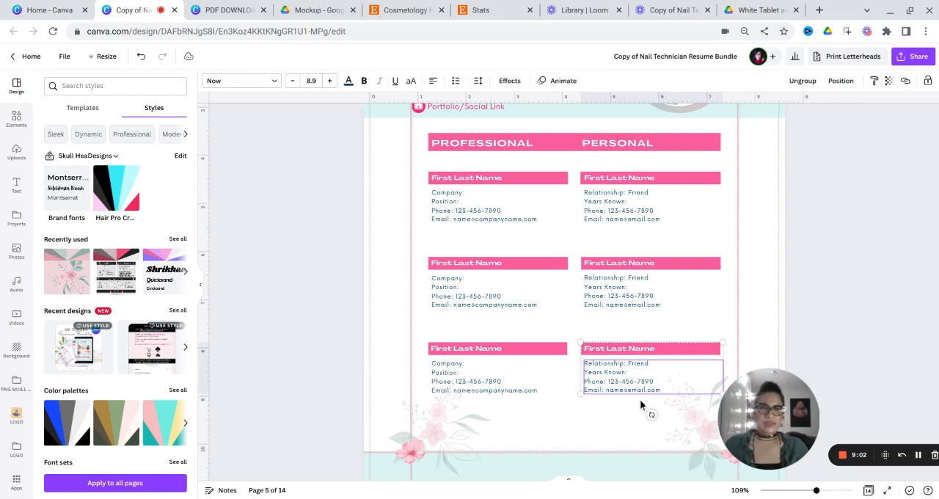
left_click(927, 82)
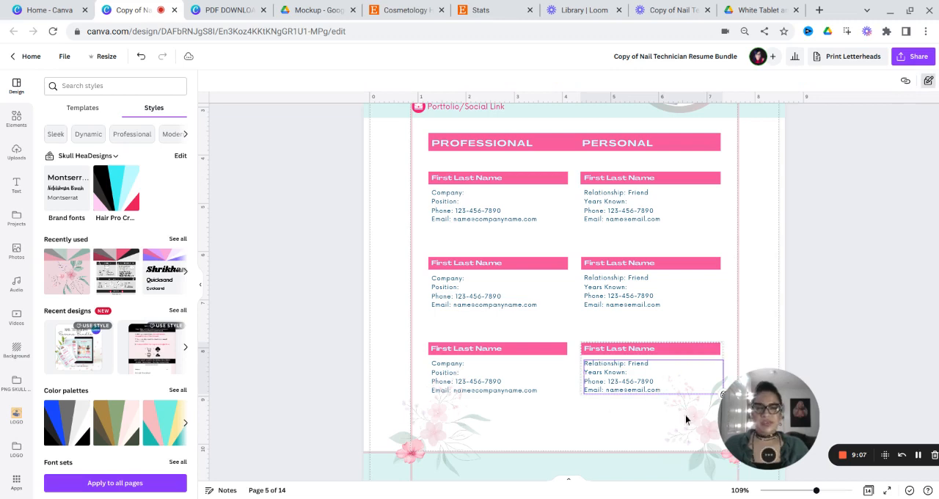
double_click(656, 404)
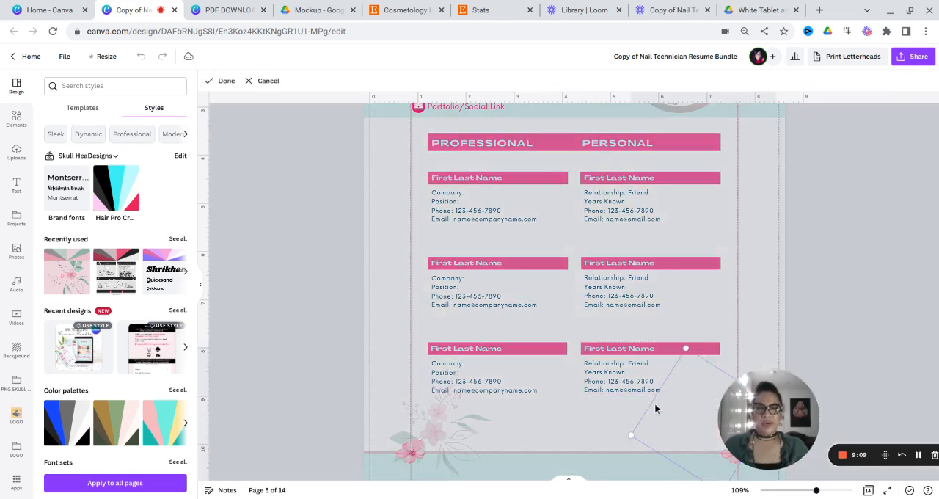
left_click(851, 325)
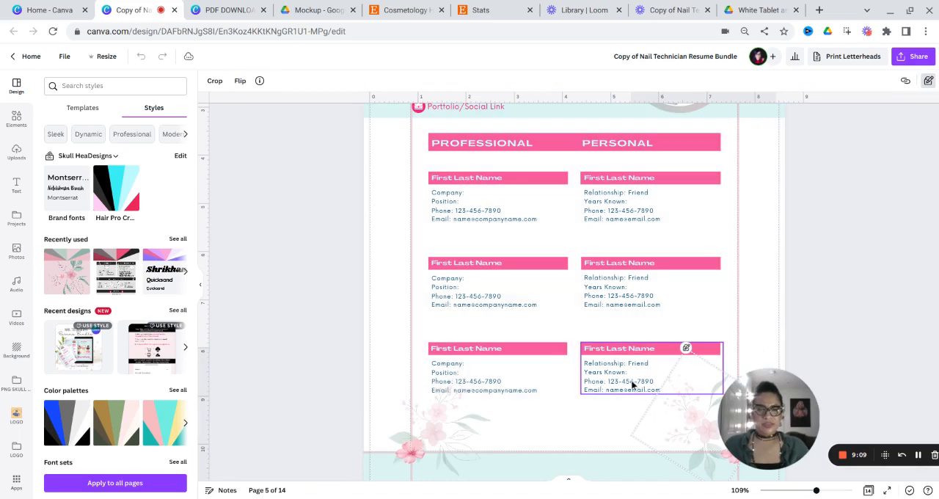
left_click(600, 377)
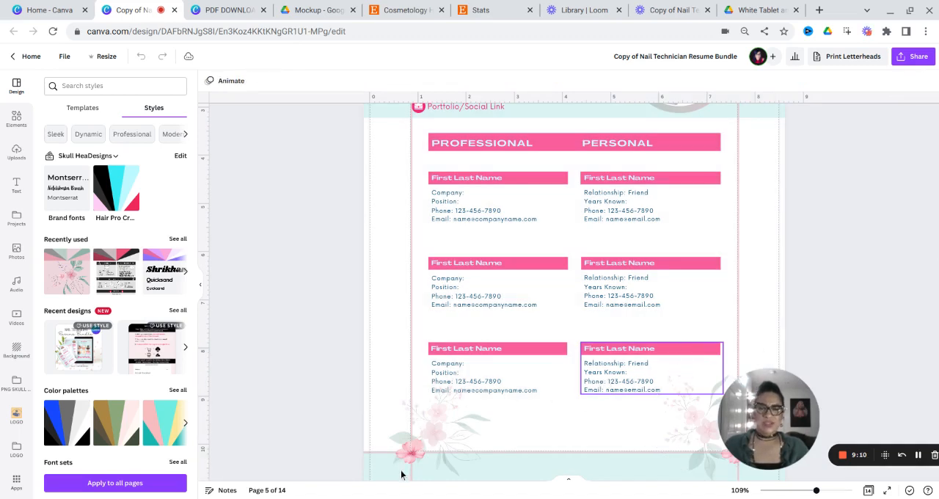
- Look through the sample opening statements for the cover letter on the yellow Opening pages, up to page 9
scroll(380, 375, "down", 5)
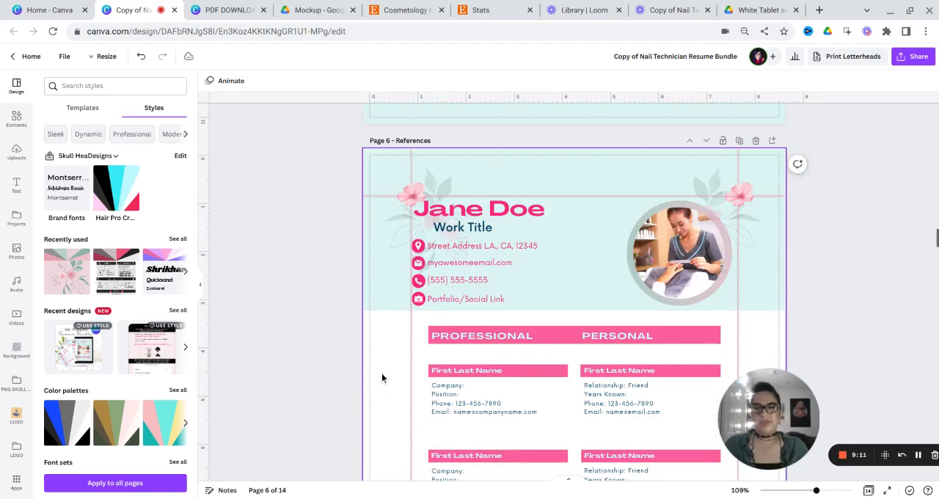
scroll(382, 378, "down", 2)
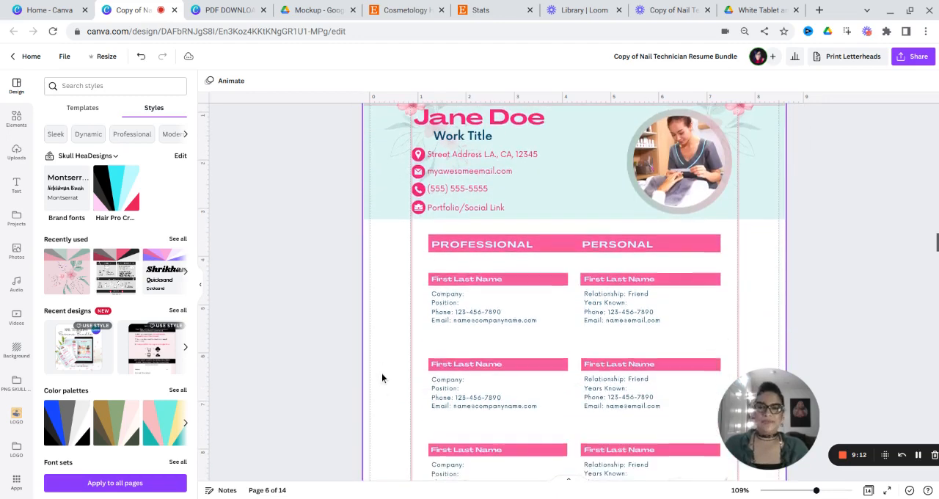
scroll(382, 378, "down", 10)
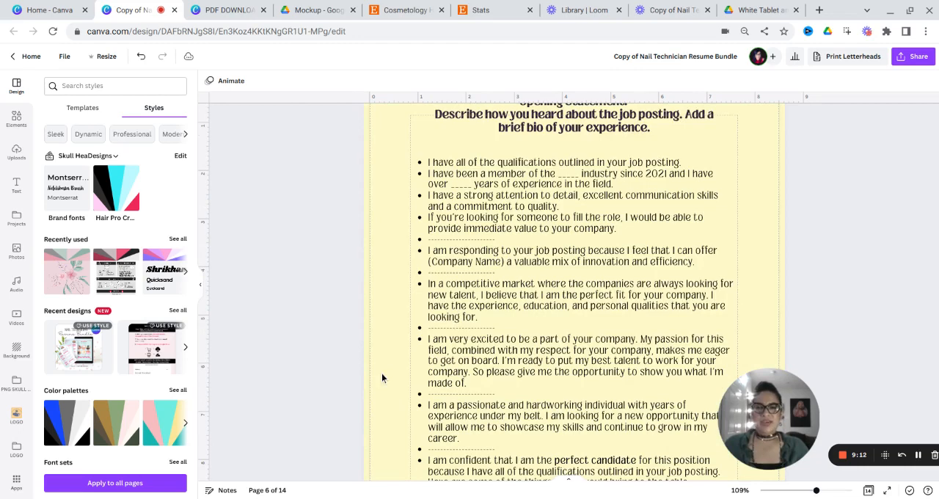
scroll(382, 378, "up", 1)
scroll(382, 378, "down", 3)
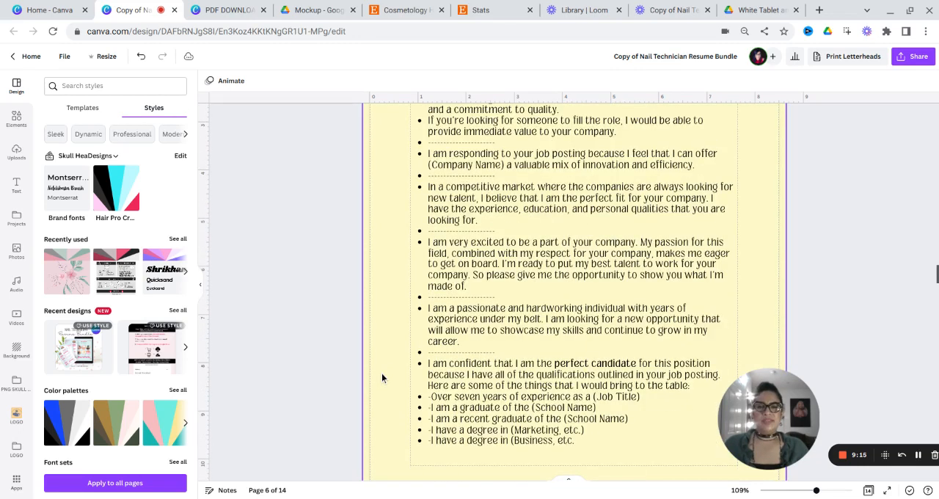
scroll(382, 378, "down", 3)
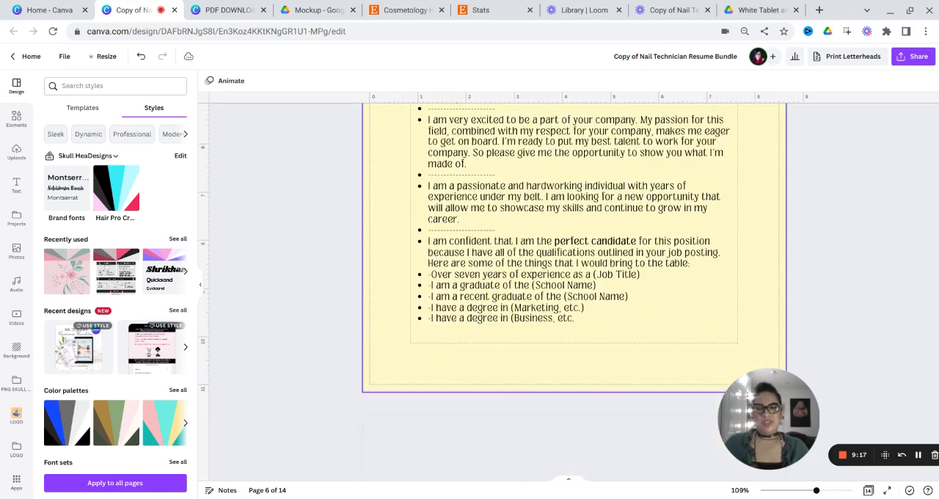
scroll(381, 375, "down", 3)
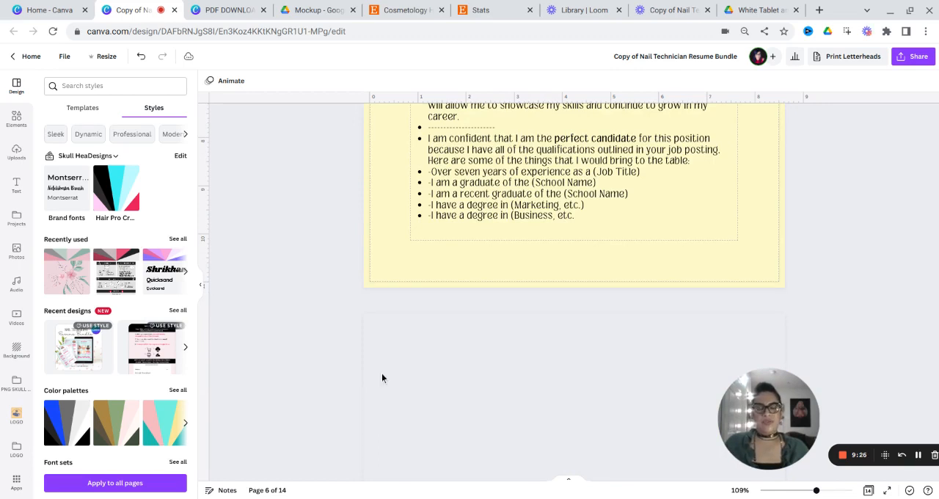
scroll(381, 378, "down", 1)
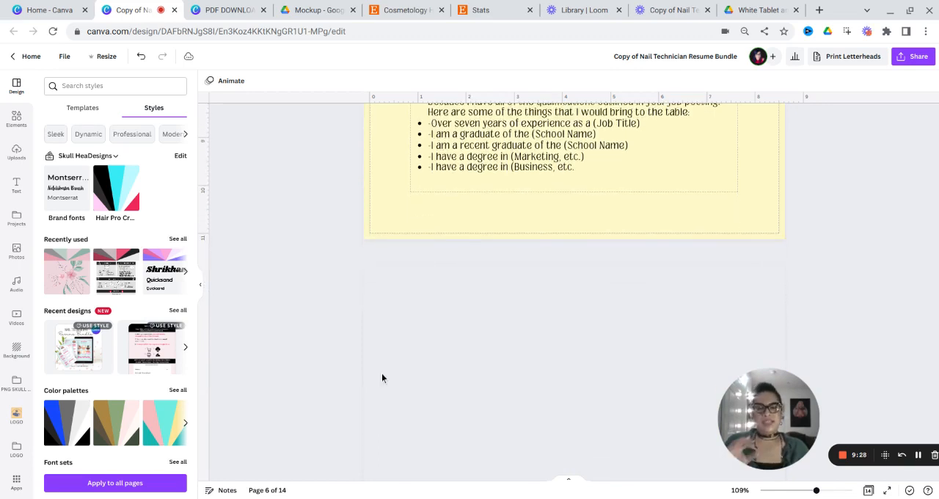
scroll(382, 377, "down", 2)
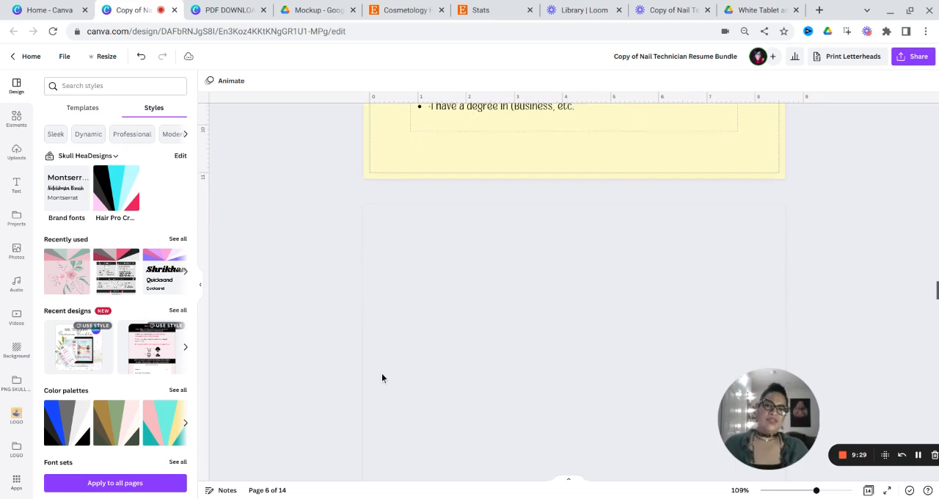
scroll(382, 377, "down", 1)
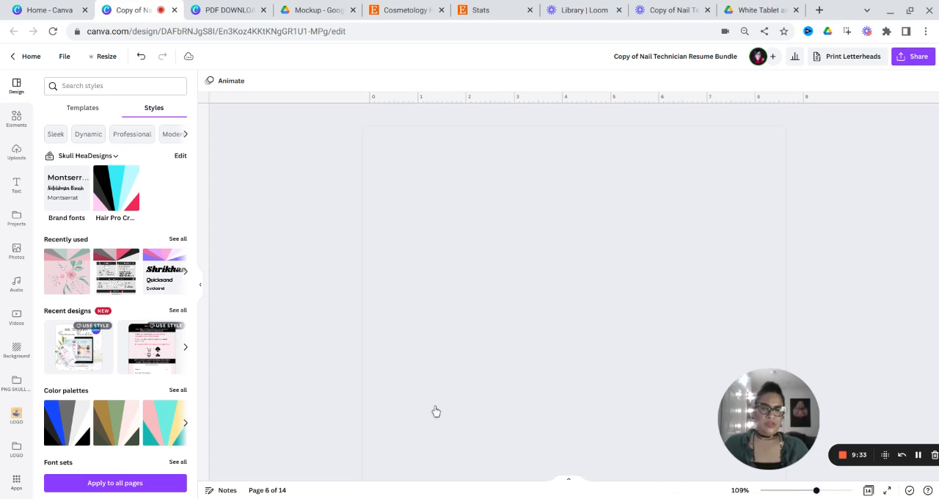
scroll(365, 377, "down", 3)
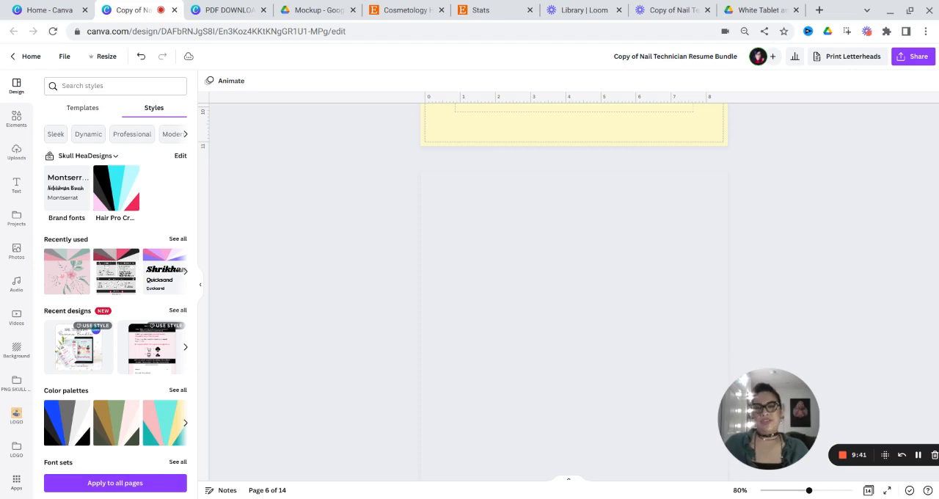
scroll(364, 376, "down", 1)
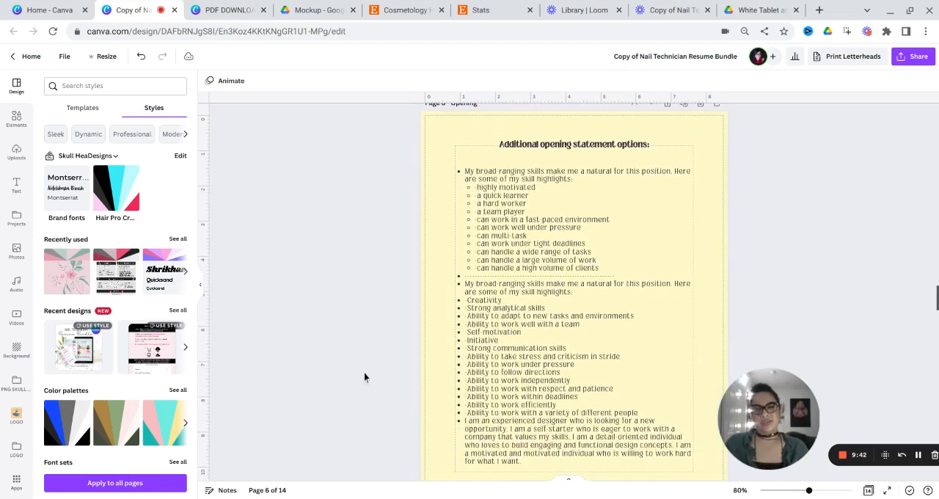
scroll(364, 377, "down", 3)
scroll(364, 377, "down", 2)
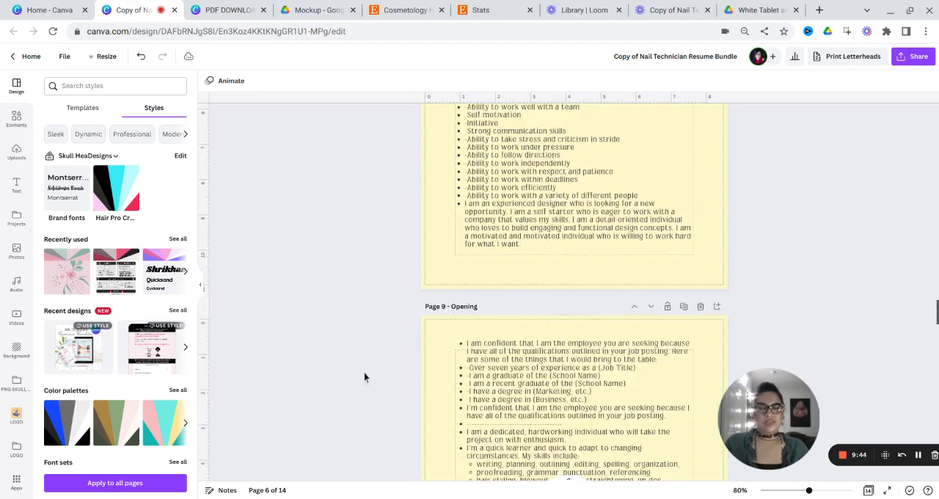
scroll(364, 372, "down", 1)
scroll(364, 371, "down", 4)
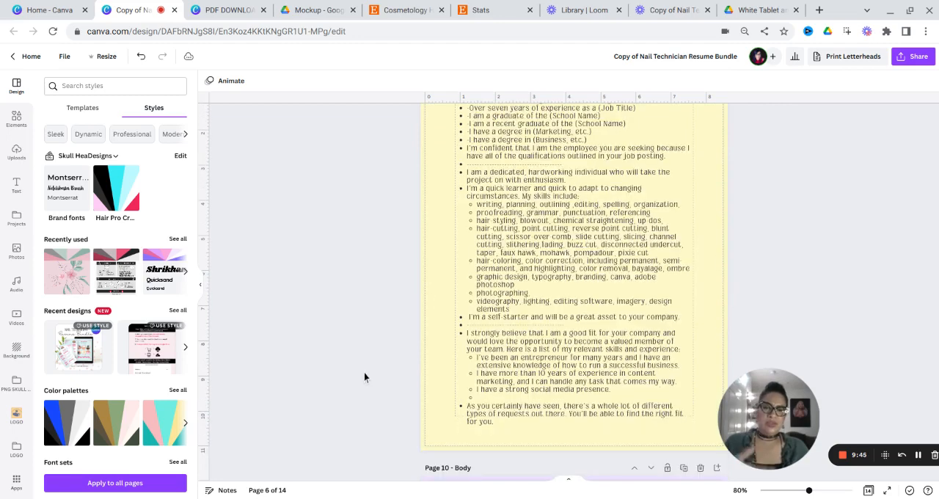
scroll(364, 376, "down", 2)
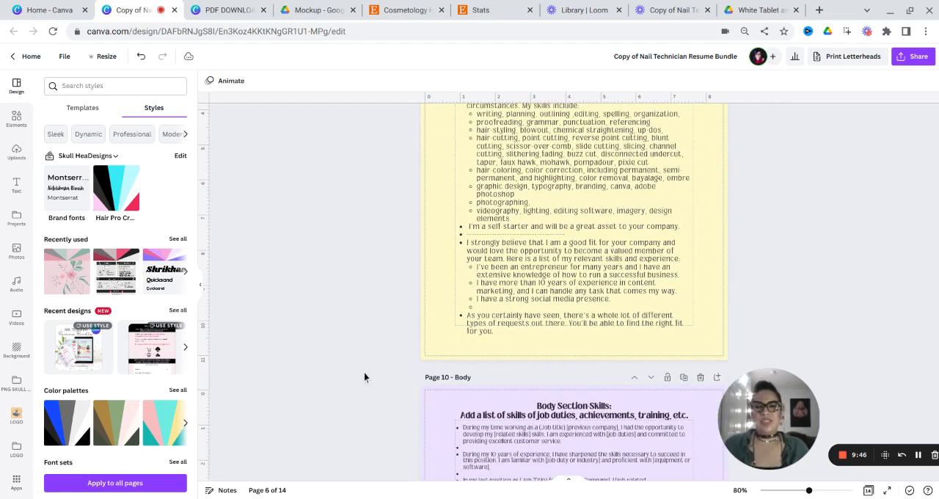
- Look through the sample skill statements on the purple Body page and continue to the interview questions on the Questions2Ask page
scroll(365, 377, "down", 5)
scroll(364, 376, "down", 2)
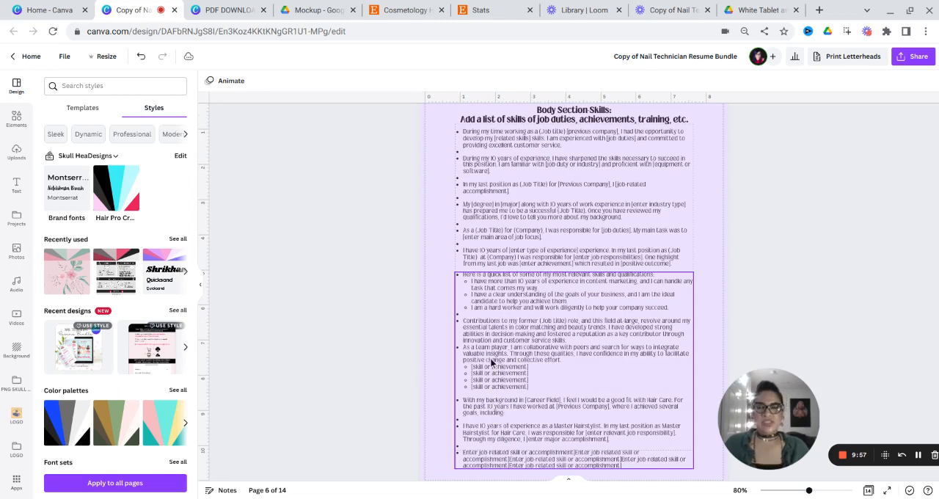
scroll(490, 360, "down", 5)
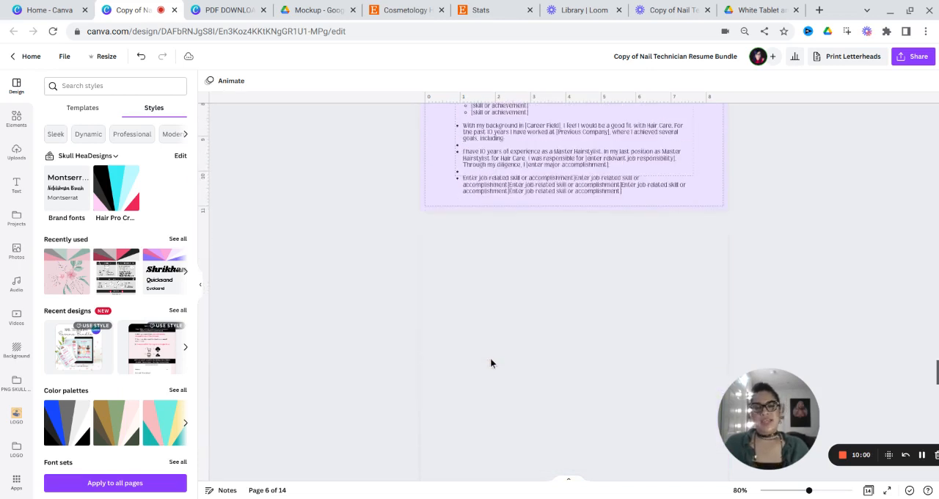
scroll(491, 362, "down", 2)
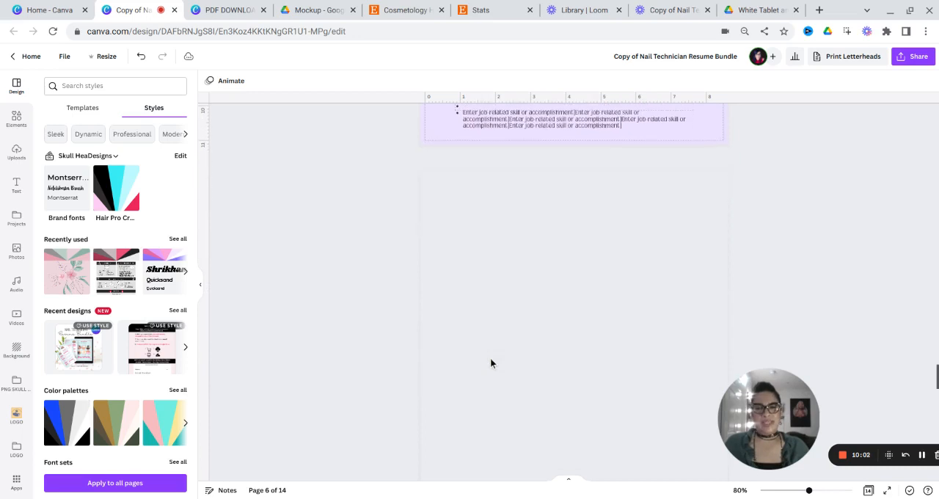
scroll(490, 360, "down", 1)
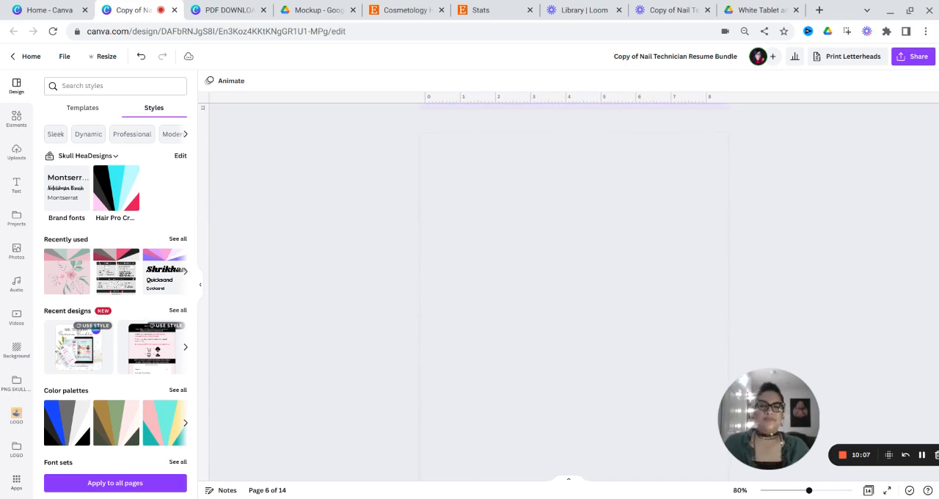
scroll(572, 294, "down", 15)
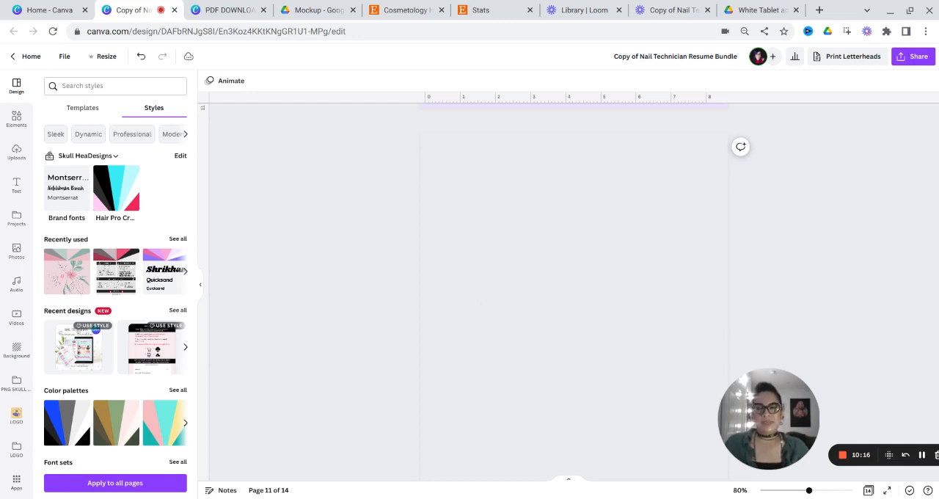
scroll(482, 307, "down", 1)
scroll(483, 307, "down", 5)
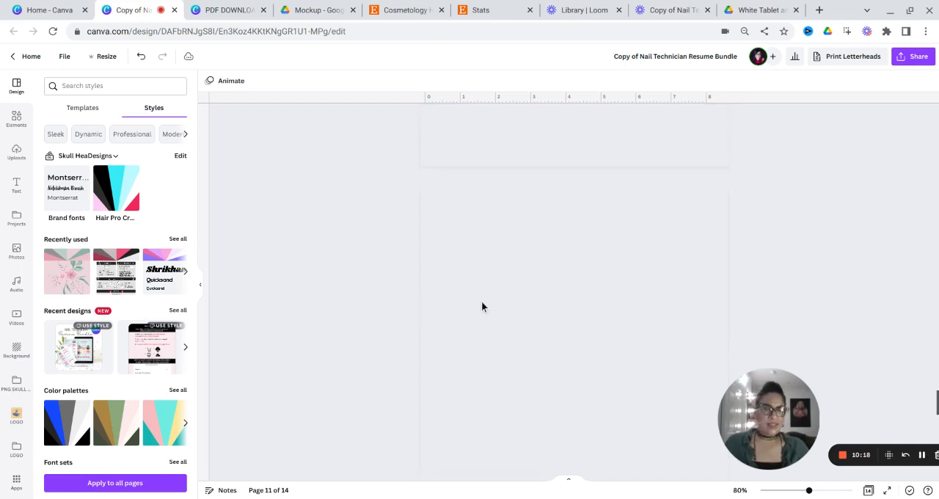
scroll(483, 306, "down", 1)
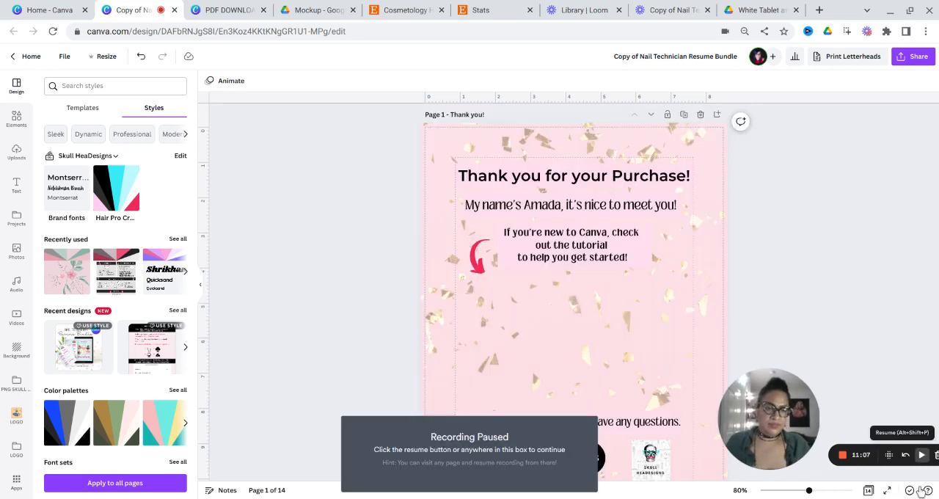
left_click(923, 456)
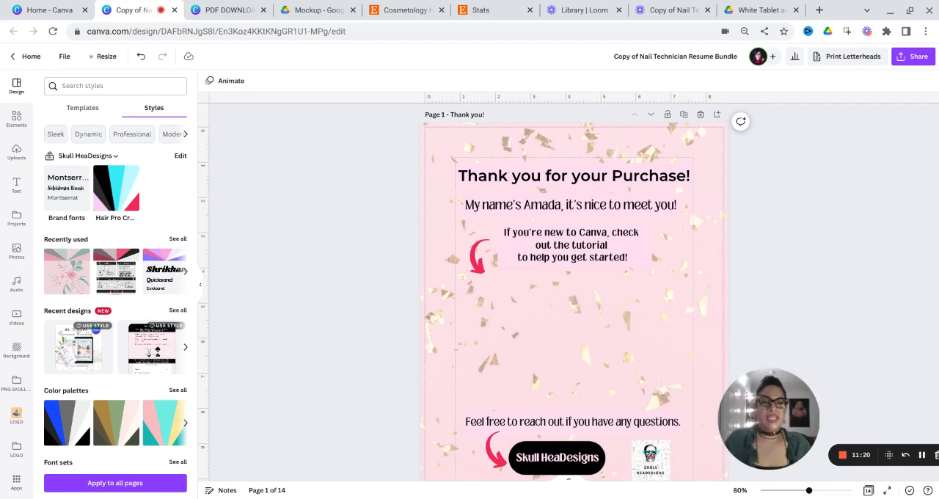
- Place the loose photo of black-painted nails into the empty first circular frame on the page 2 Portfolio
scroll(512, 220, "down", 1)
scroll(602, 286, "down", 2)
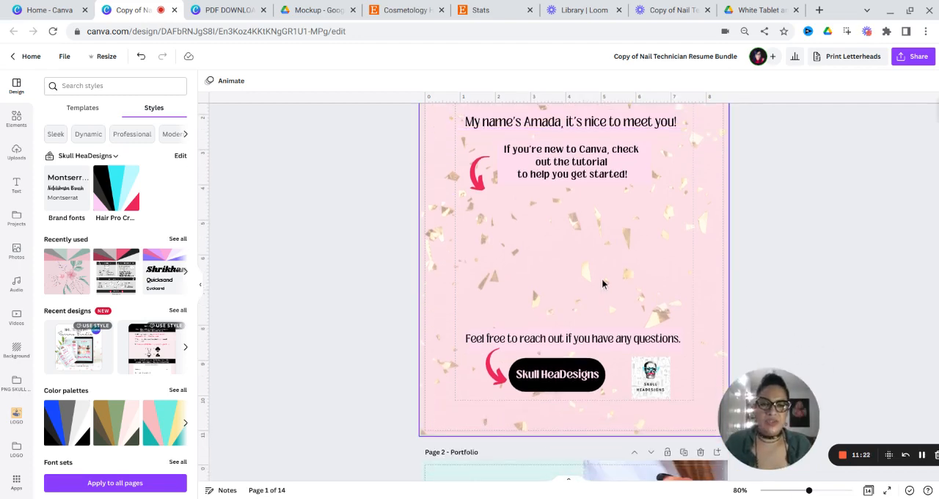
scroll(602, 280, "down", 5)
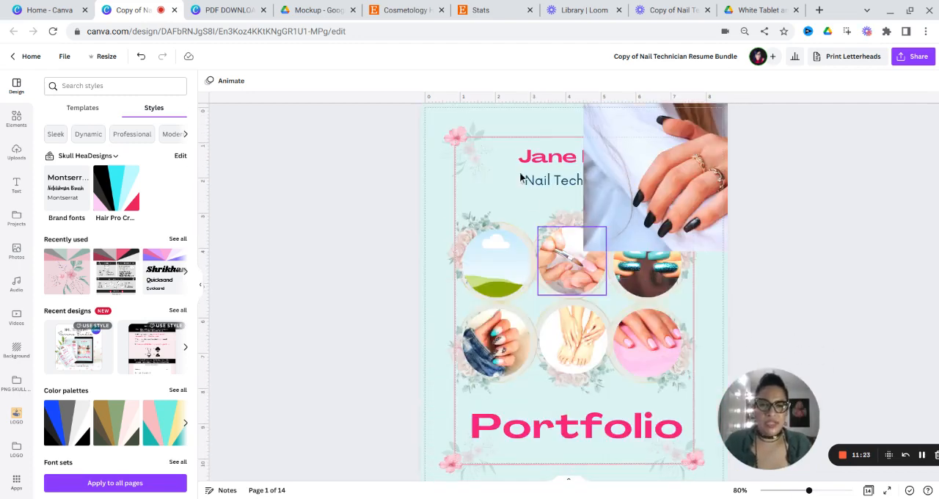
scroll(659, 189, "up", 1)
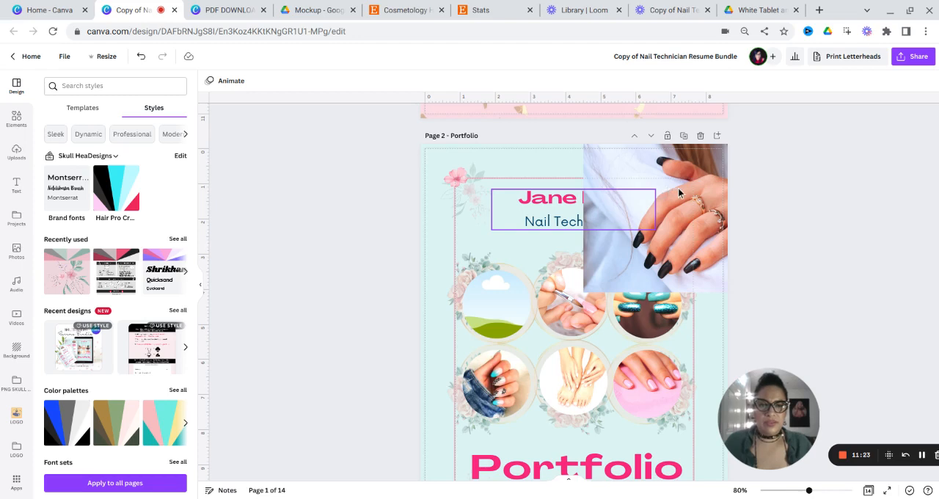
left_click(697, 239)
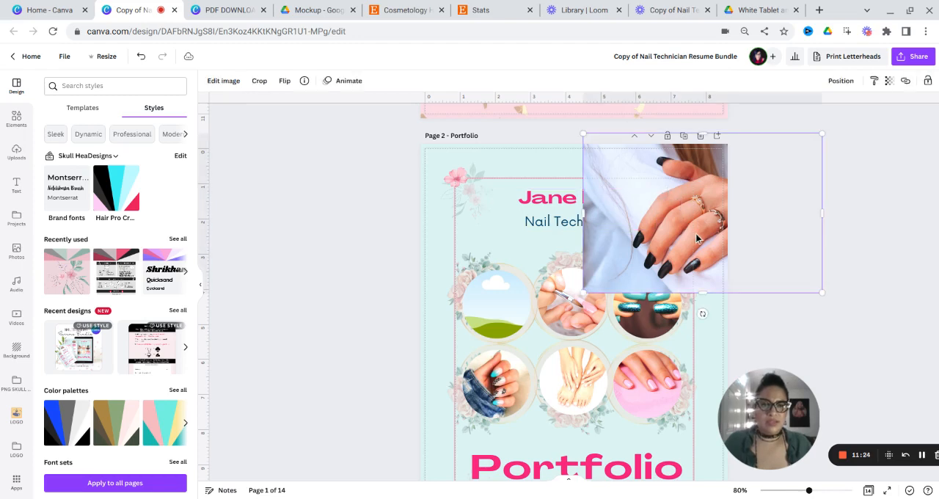
left_click_drag(675, 249, 474, 326)
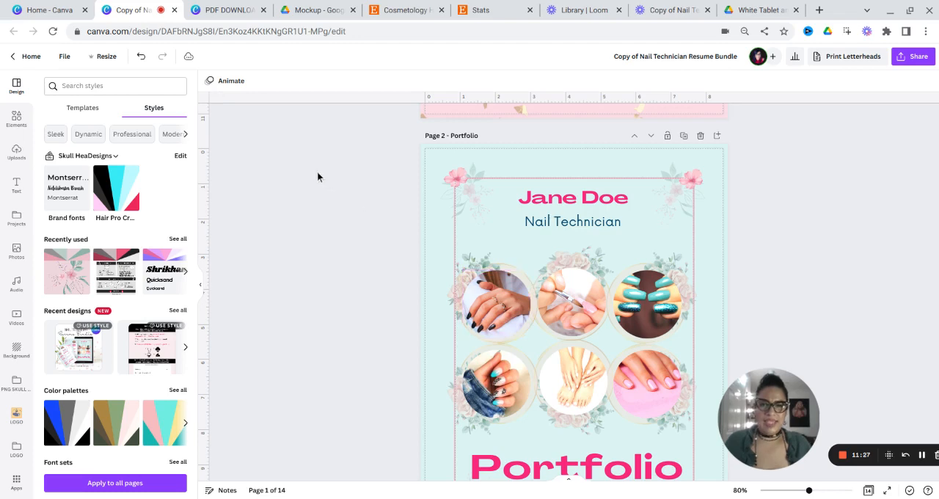
- Set the transparency of the teal background shape on the page 2 Portfolio to 0
left_click(480, 323)
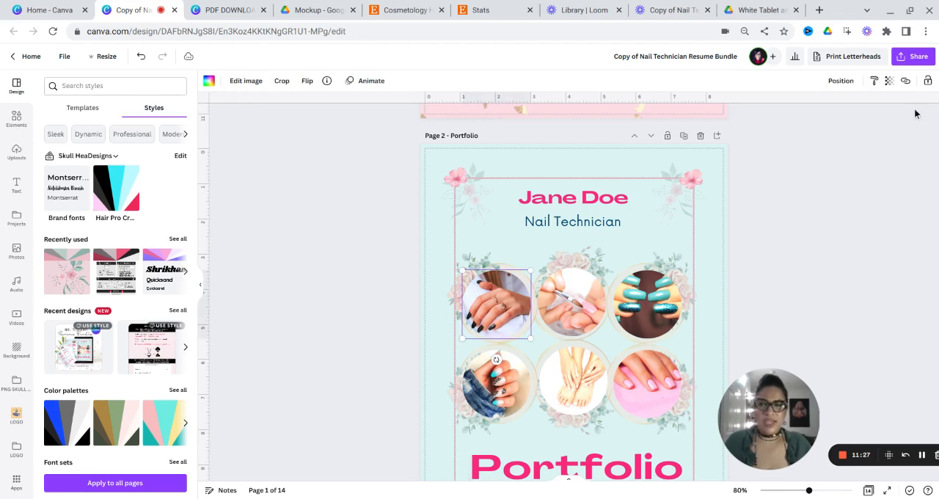
left_click(655, 171)
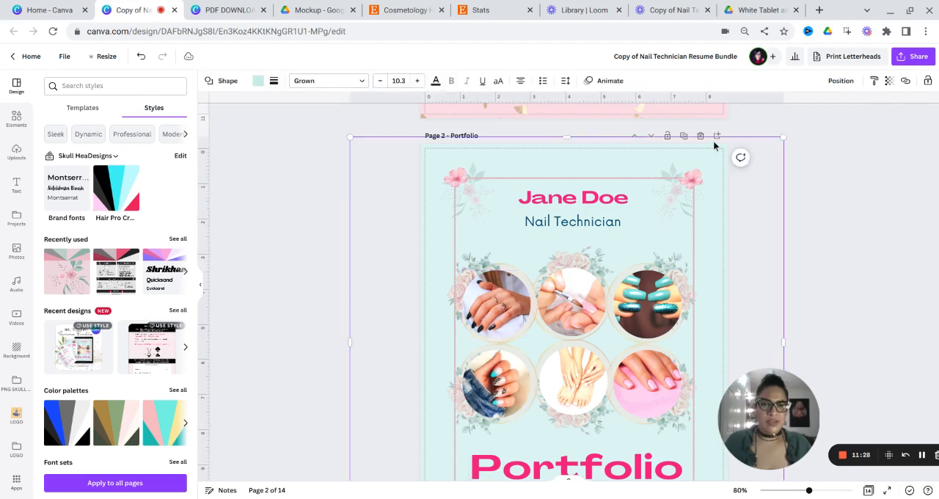
left_click(889, 82)
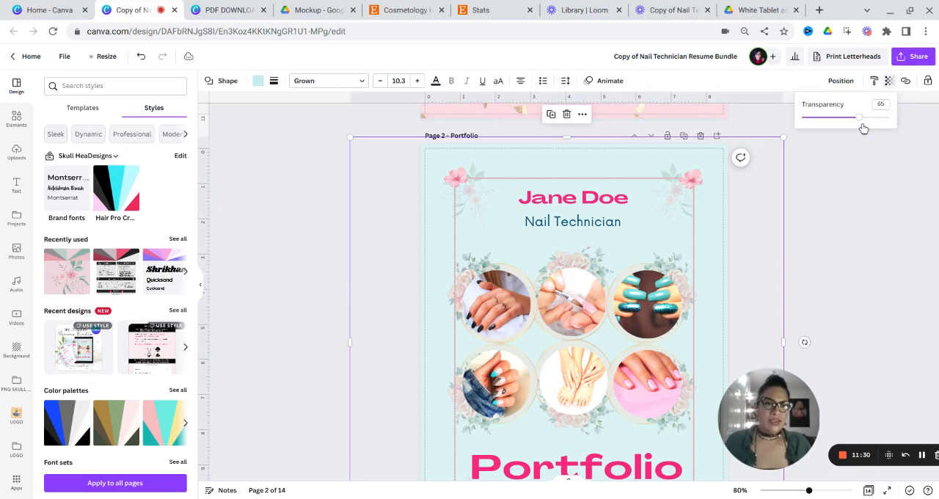
left_click(890, 117)
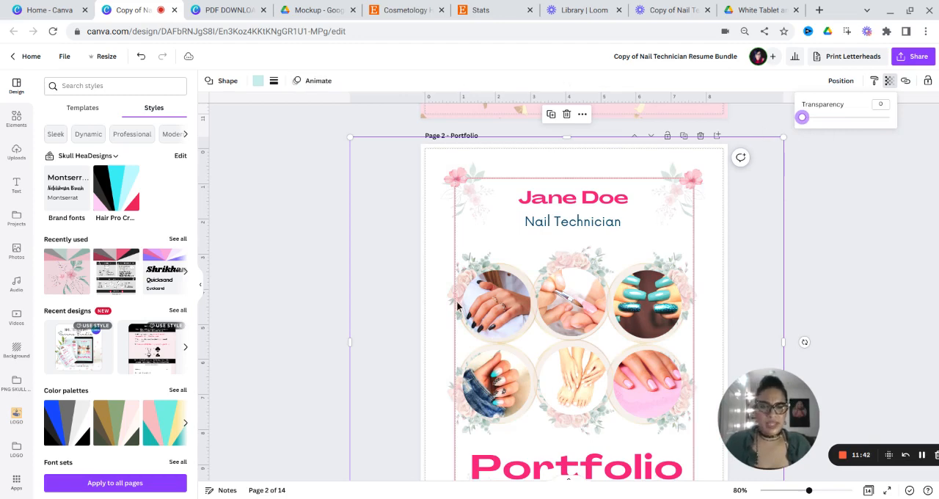
scroll(458, 306, "down", 2)
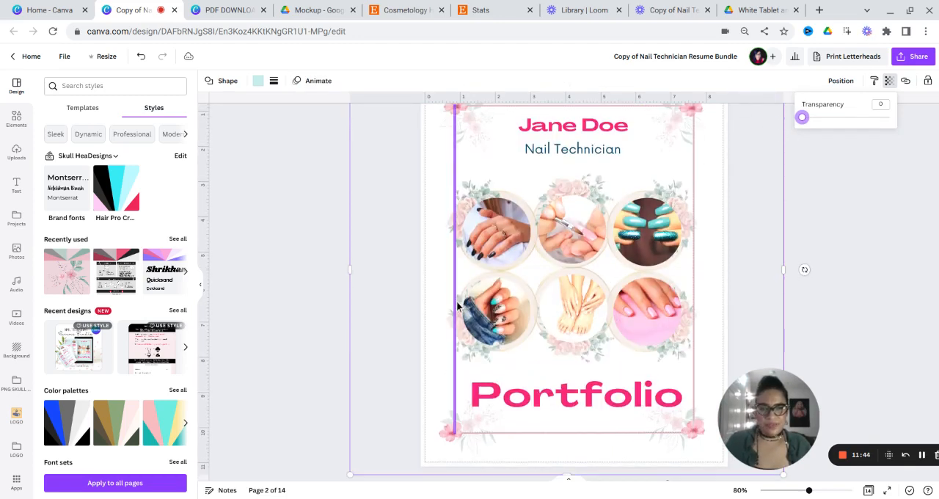
scroll(458, 307, "up", 1)
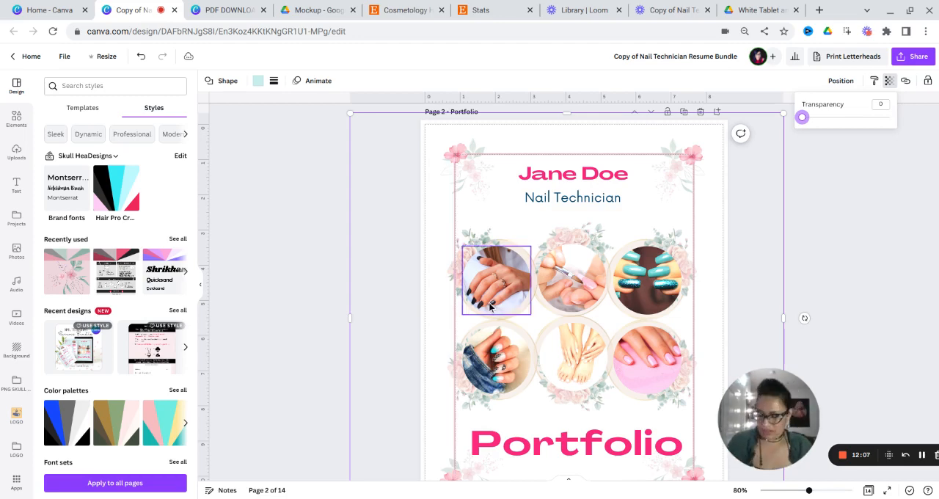
- Look through the pages after the first Portfolio page, from the pink Portfolio and the Resume onward
scroll(490, 303, "down", 1)
scroll(448, 311, "down", 9)
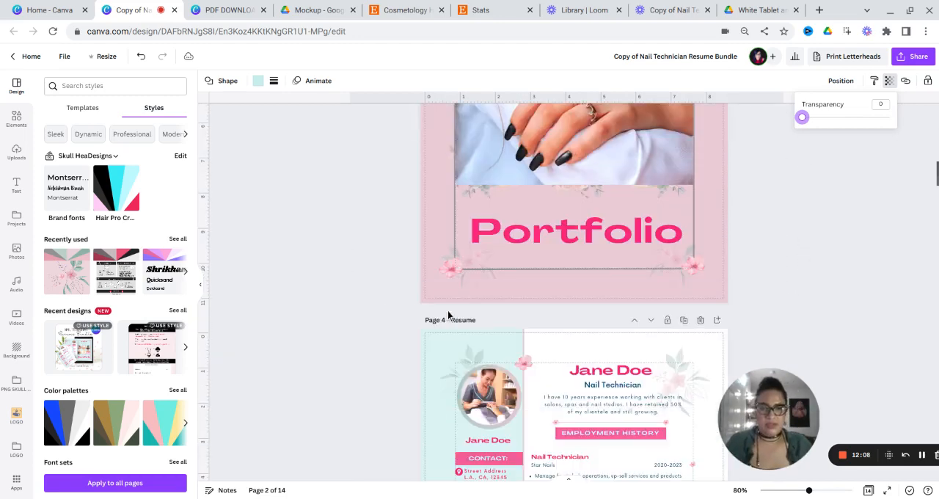
scroll(436, 331, "down", 10)
scroll(436, 337, "down", 3)
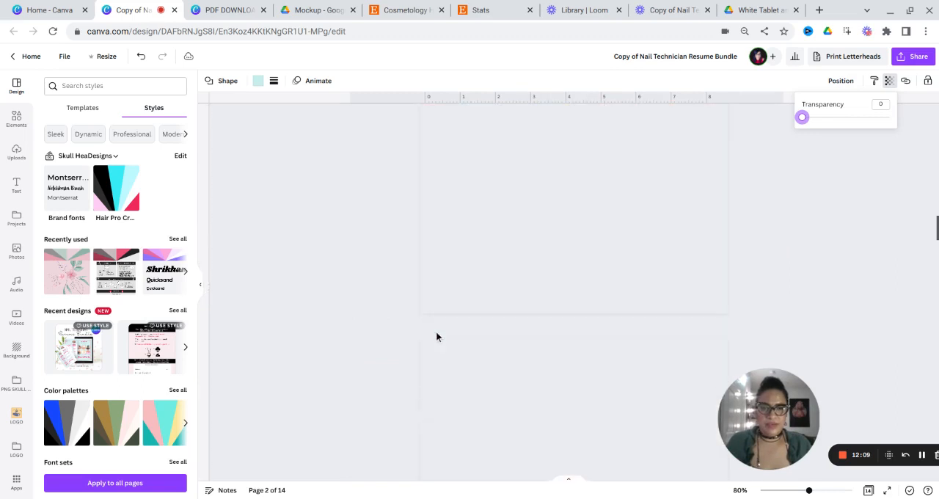
scroll(436, 337, "down", 3)
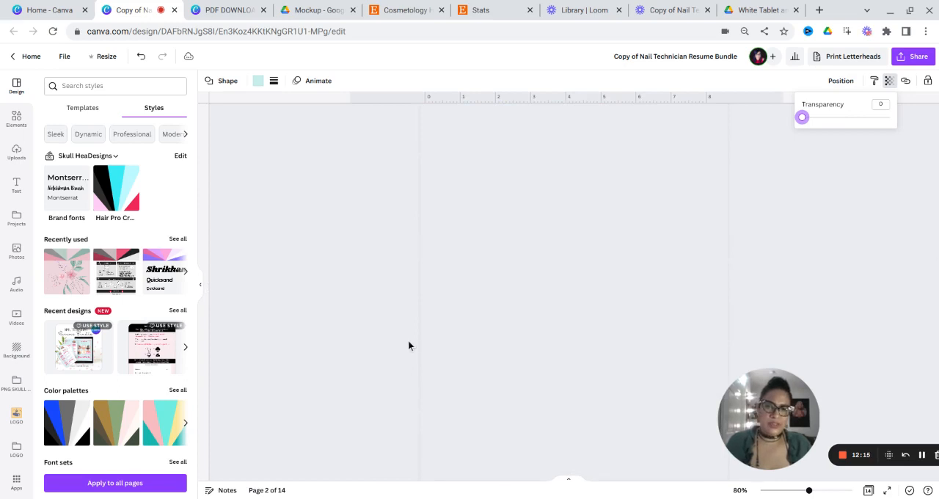
scroll(409, 345, "down", 1)
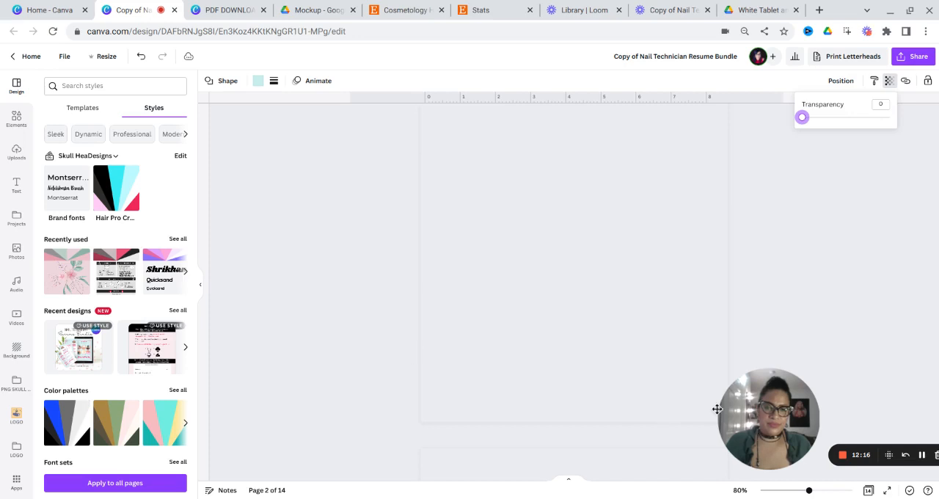